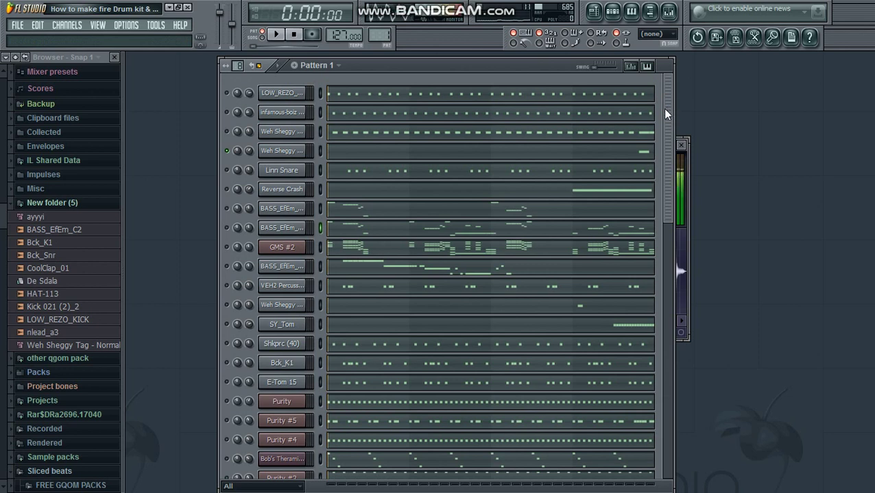
- Toggle solo from the LOW_REZO_KICK channel so that all Pattern 1 channels are active, and look through the channel list
right_click(233, 98)
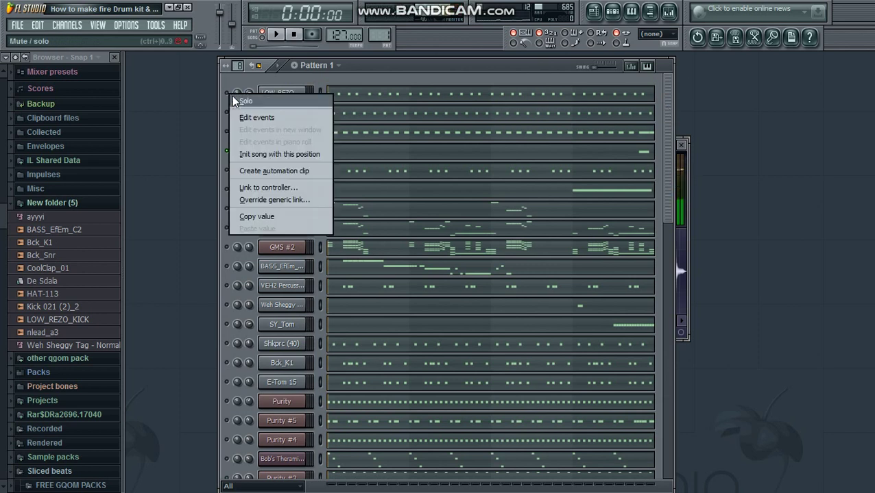
key(s)
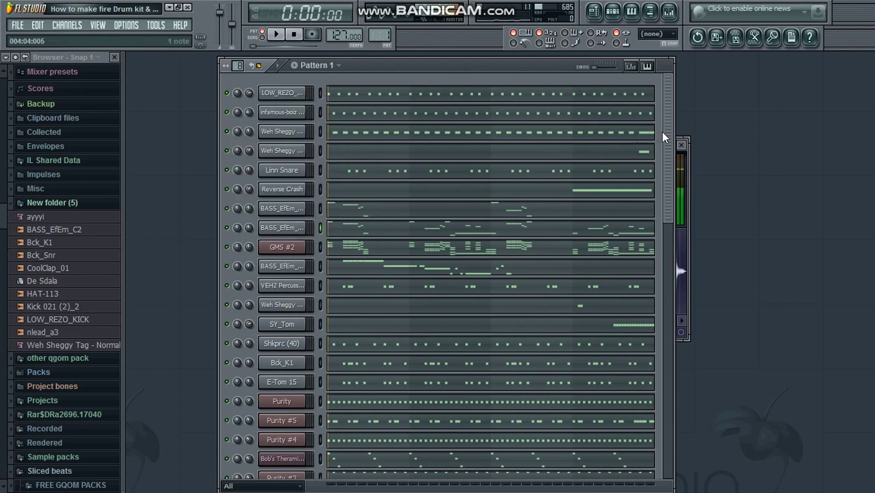
scroll(661, 239, down, 3)
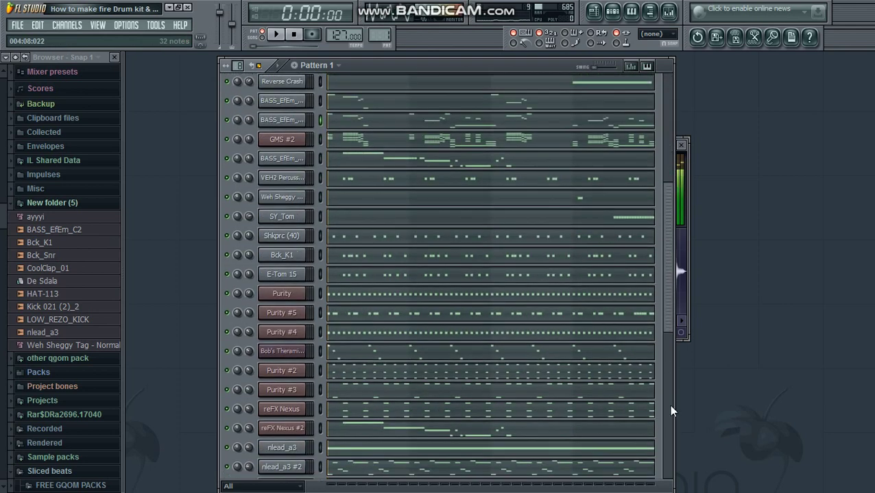
scroll(672, 411, down, 4)
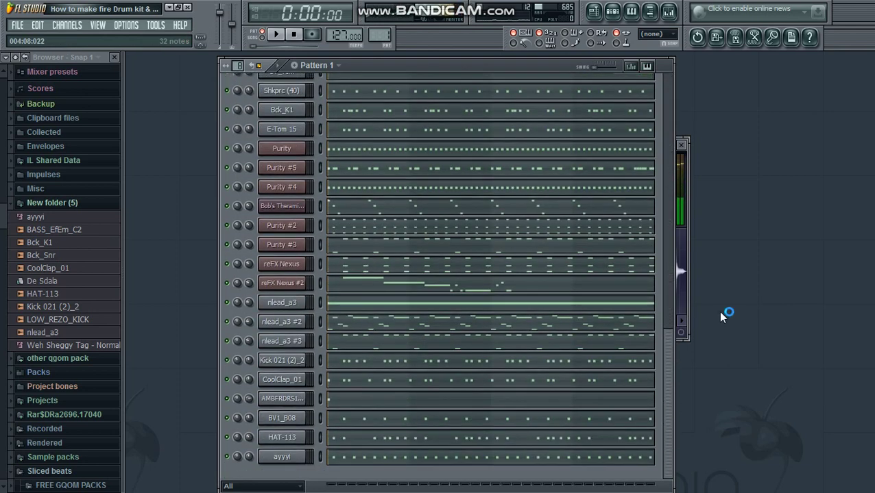
- Bring up Edison and examine the early part of the 031 In Studio x Dj Sheggy waveform
click(676, 322)
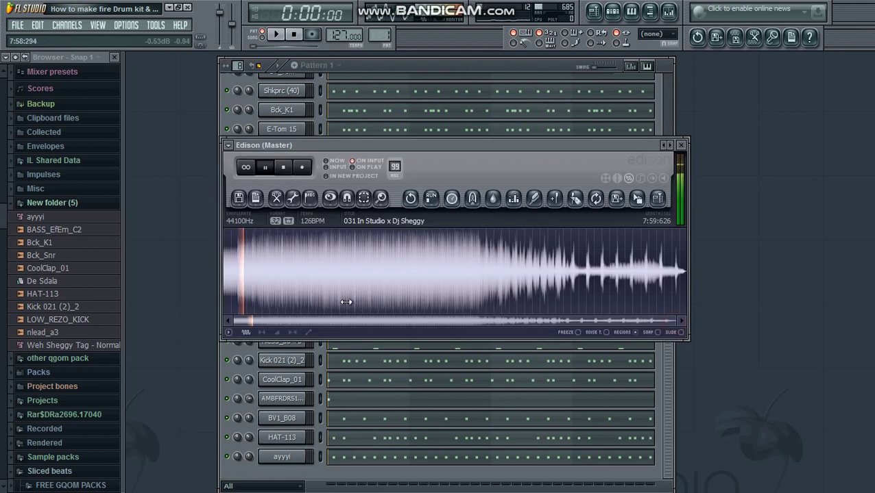
scroll(243, 305, up, 2)
scroll(243, 305, up, 5)
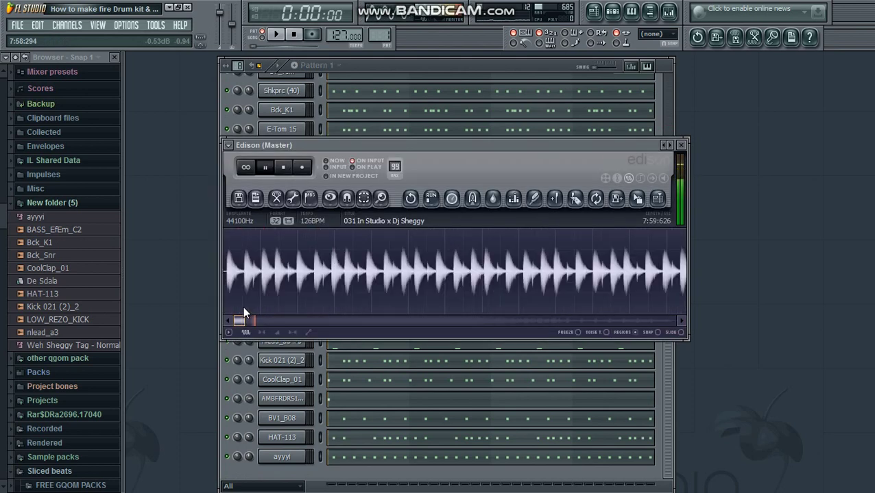
drag(260, 320, 329, 320)
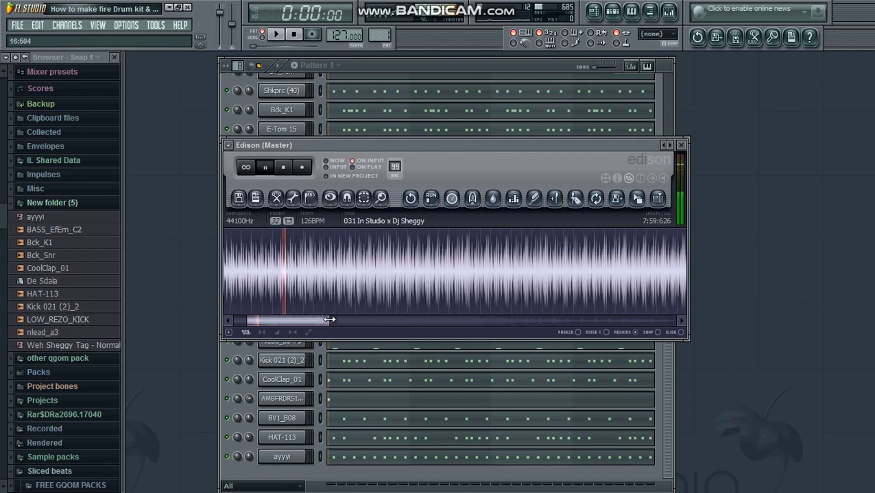
drag(303, 319, 331, 320)
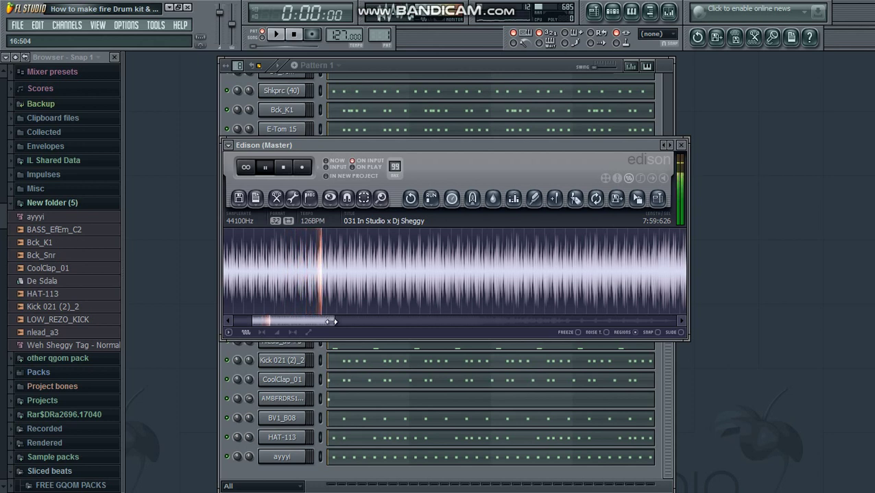
- Review the LOW_REZO_KICK note pattern across its first bars in the piano roll, and return to the channel list
click(665, 118)
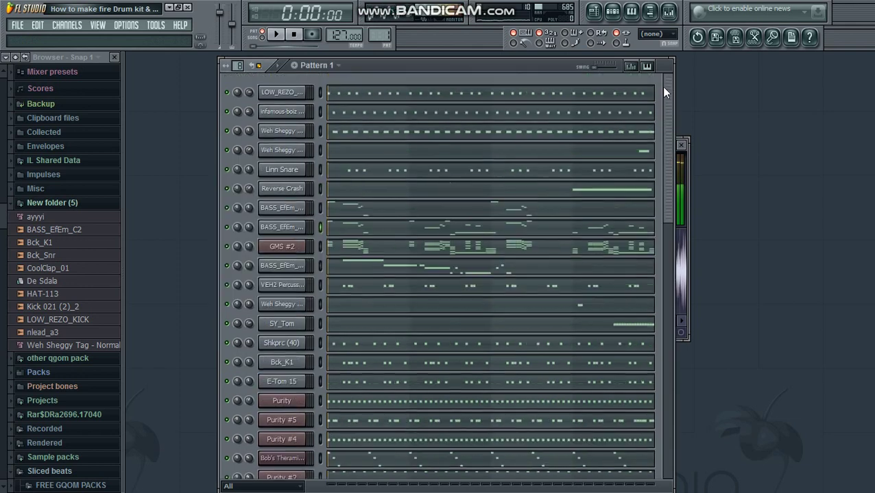
click(357, 94)
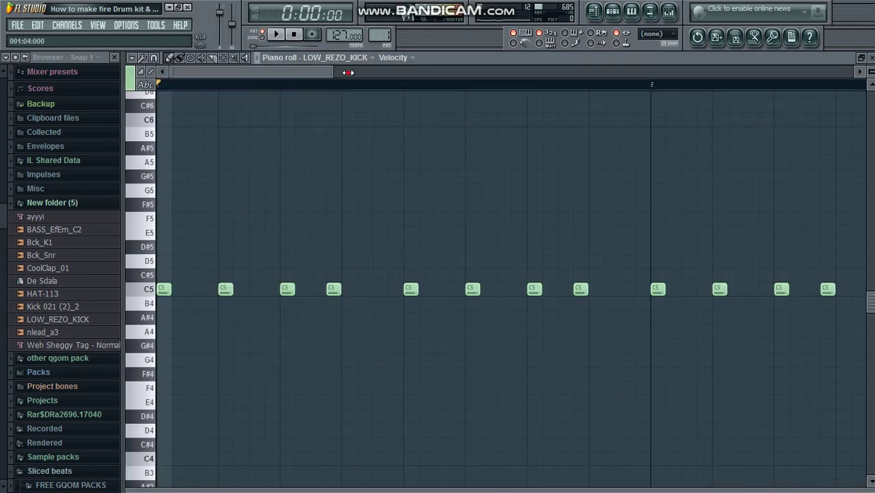
drag(495, 65, 495, 66)
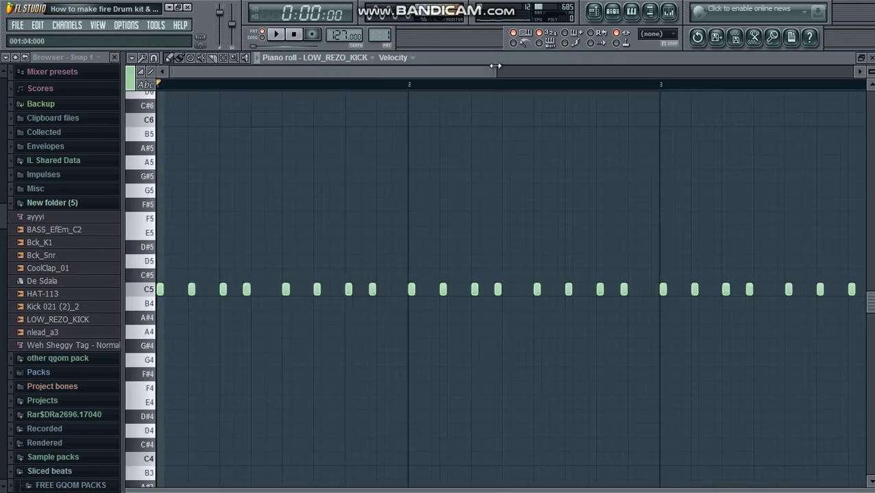
click(869, 57)
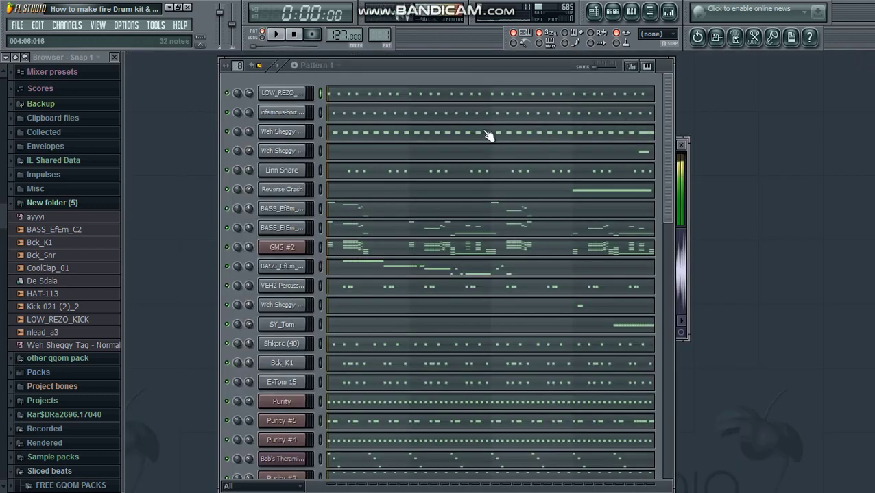
- Review the note pattern of the infamous-boiz channel in the piano roll and close it
click(300, 118)
click(300, 118)
click(349, 115)
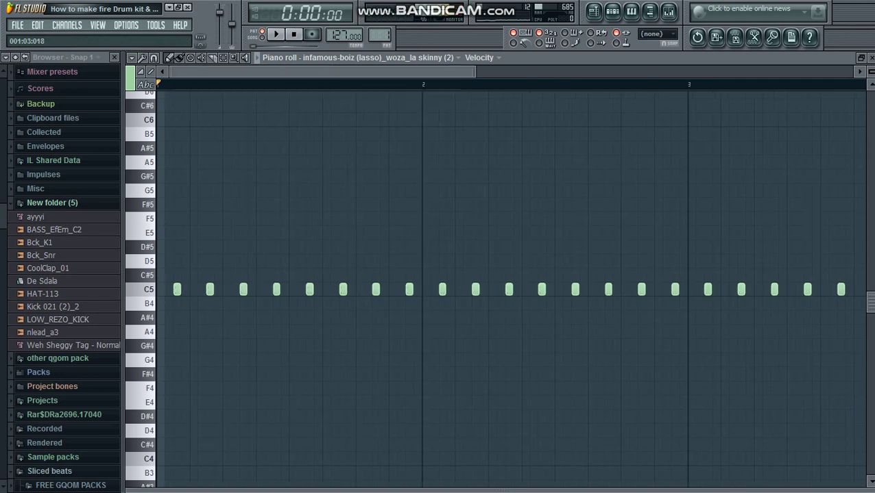
click(869, 57)
- Check the channel settings of the Weh Sheggy Tag - Normal_4 sample and review its notes in the piano roll
click(268, 138)
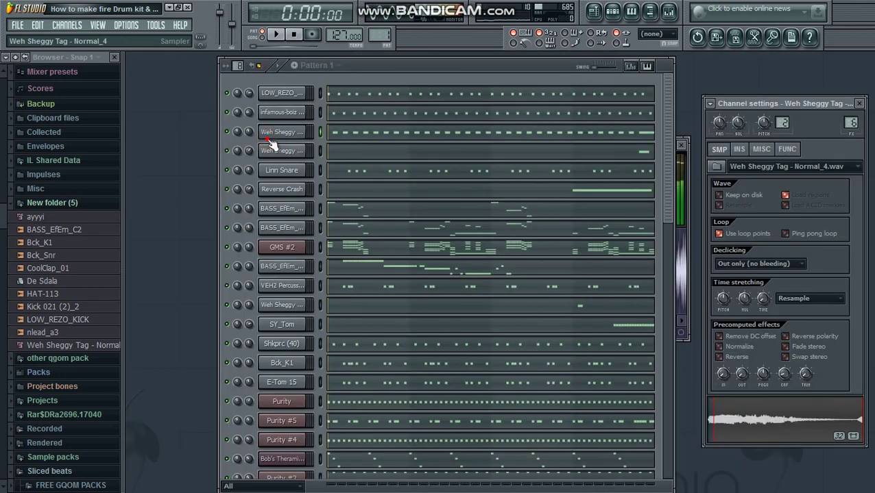
click(268, 137)
click(342, 132)
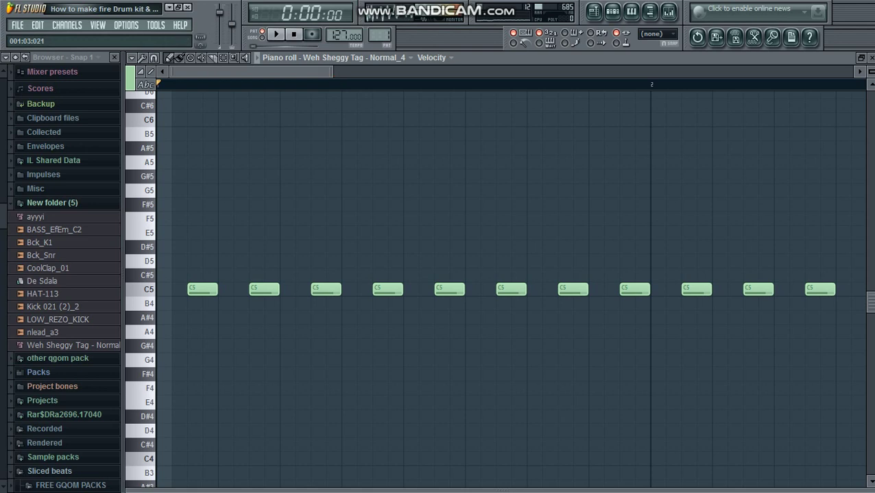
scroll(510, 290, right, 3)
click(869, 58)
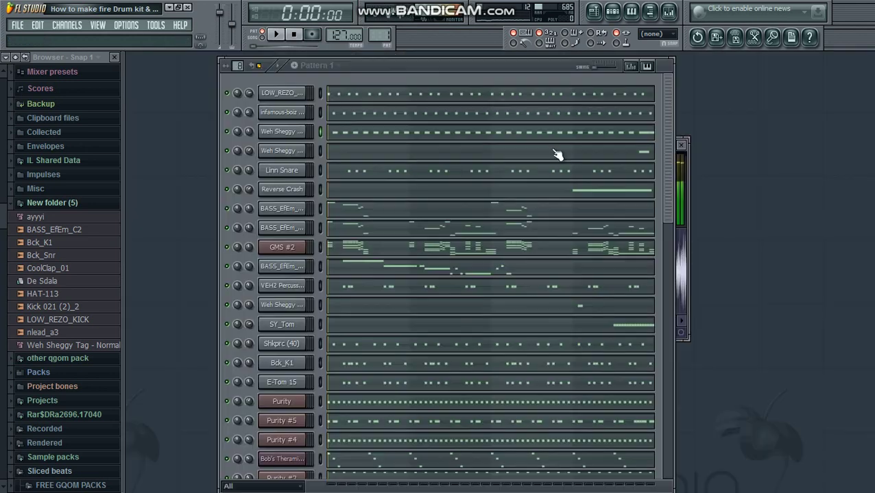
- Inspect the Reverse Crash sample's channel settings and the effects on its mixer track
click(299, 174)
click(288, 192)
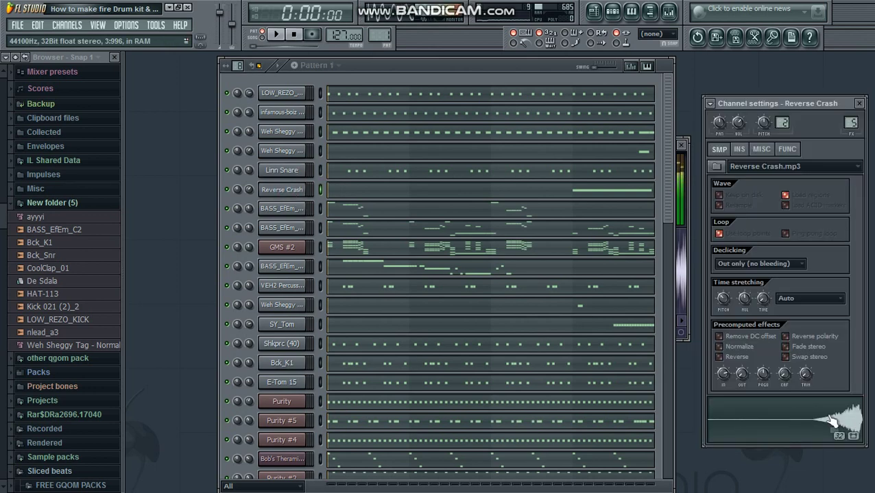
click(670, 13)
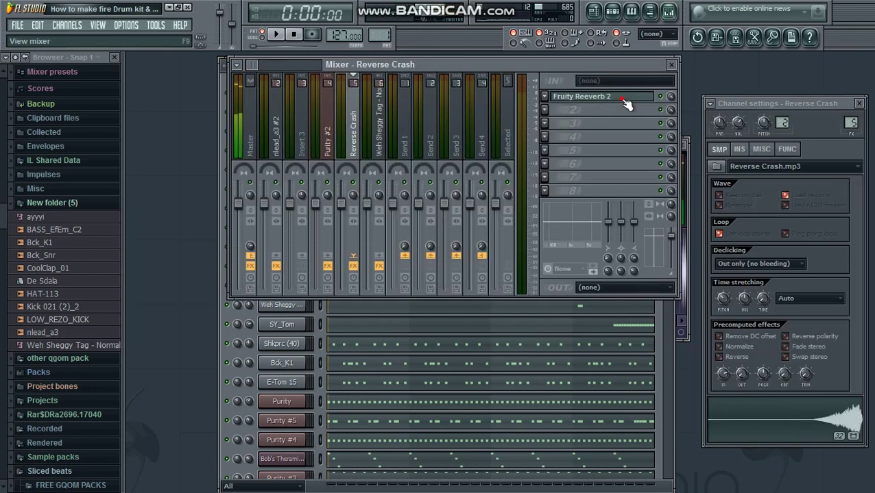
click(670, 66)
click(859, 103)
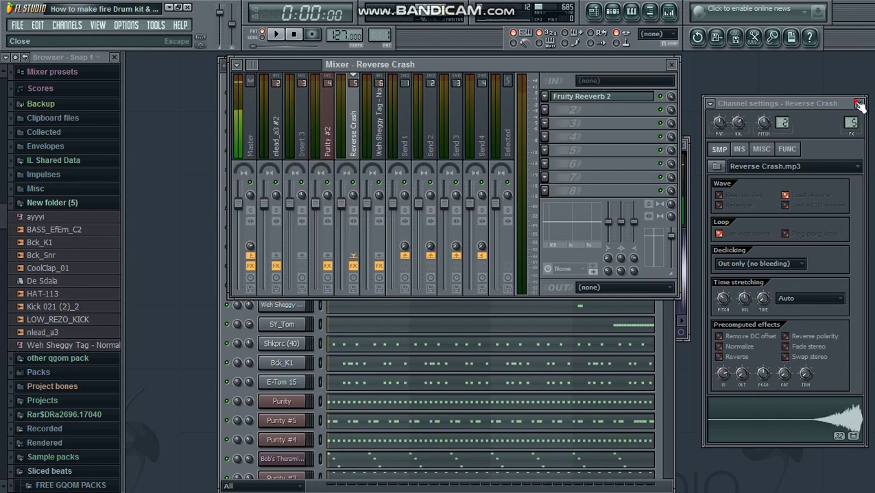
- Check the echo delay and arpeggiator settings of the Reverse Crash channel, and close its settings
scroll(279, 137, down, 3)
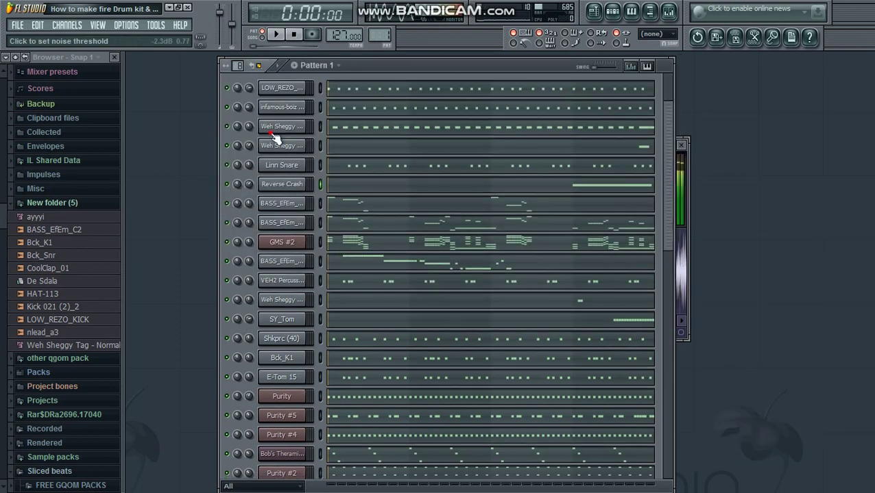
click(281, 136)
click(786, 148)
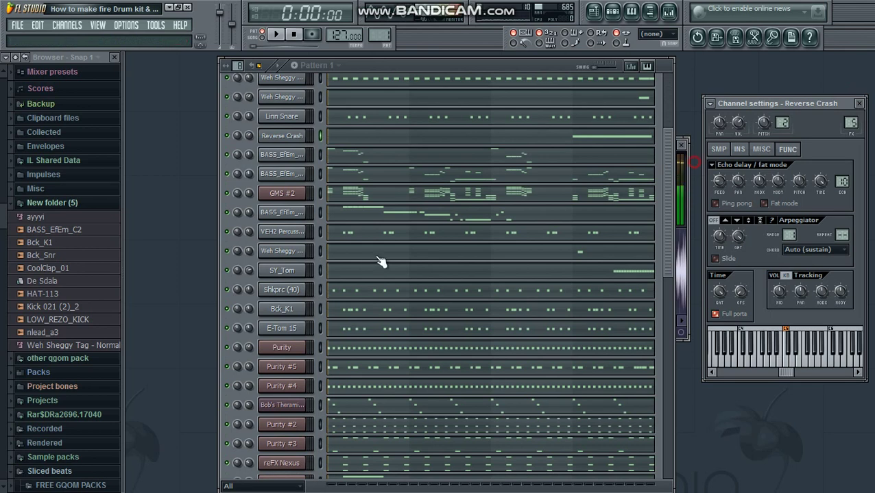
key(Escape)
- Review the full BASS_EfEm_C2 melody across all bars in the piano roll and close it
click(282, 162)
click(283, 163)
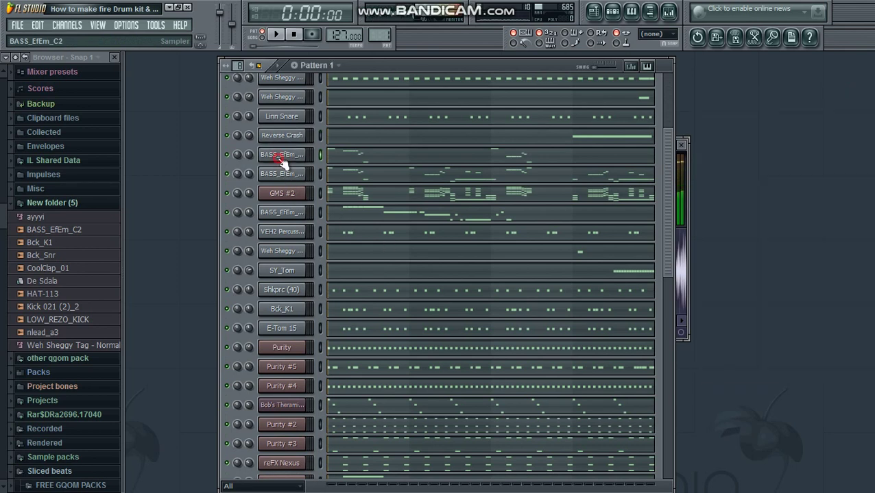
click(359, 157)
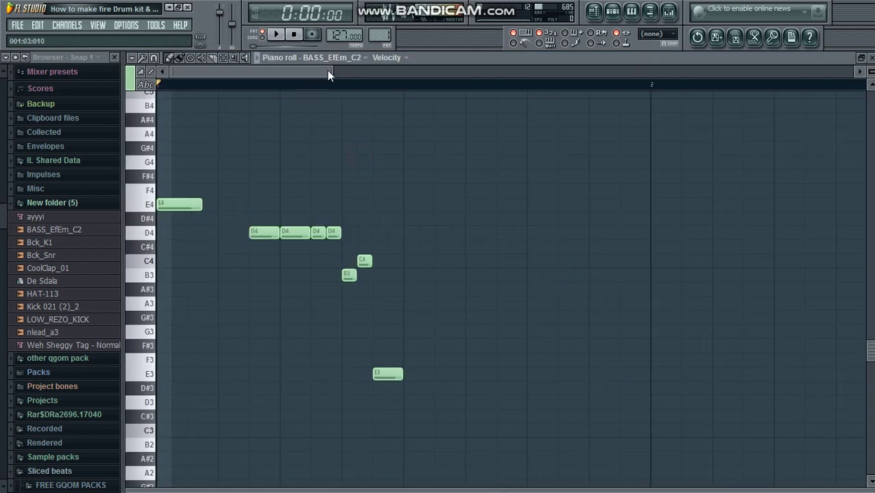
drag(333, 71, 474, 71)
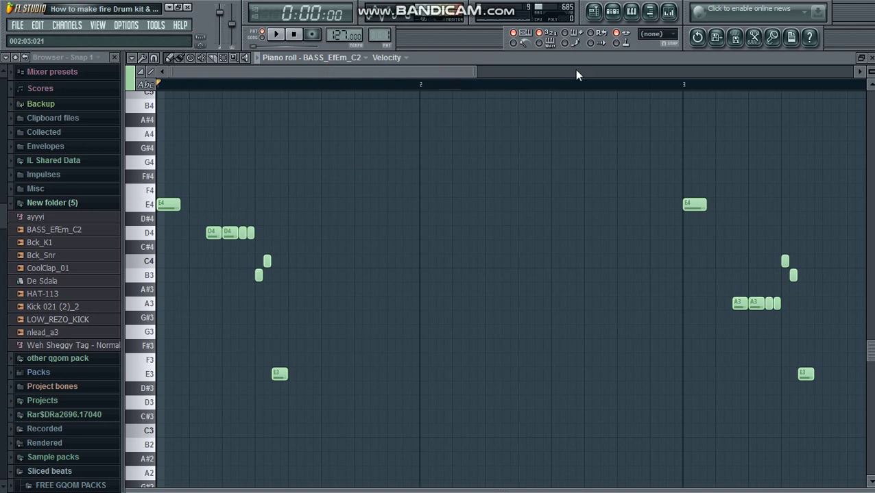
drag(452, 69, 578, 69)
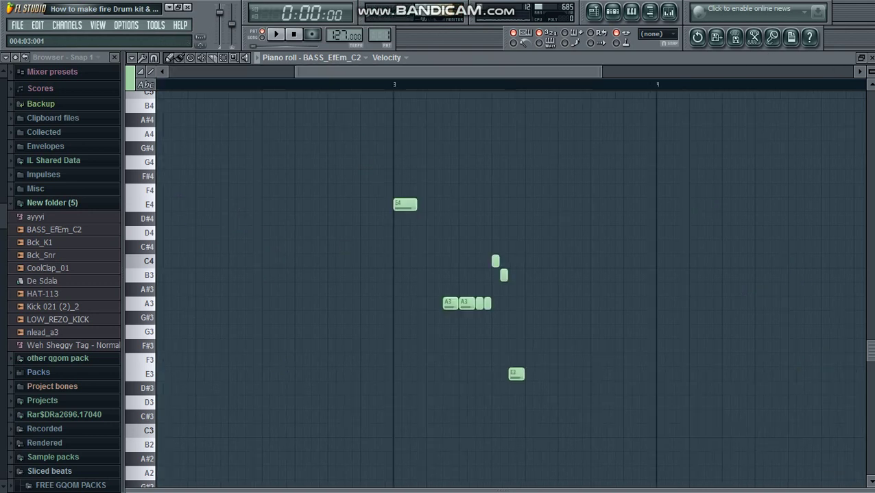
click(871, 58)
- Review the BASS_EfEm_C2 #3 bass line through its last bar in the piano roll and close it
drag(667, 170, 670, 218)
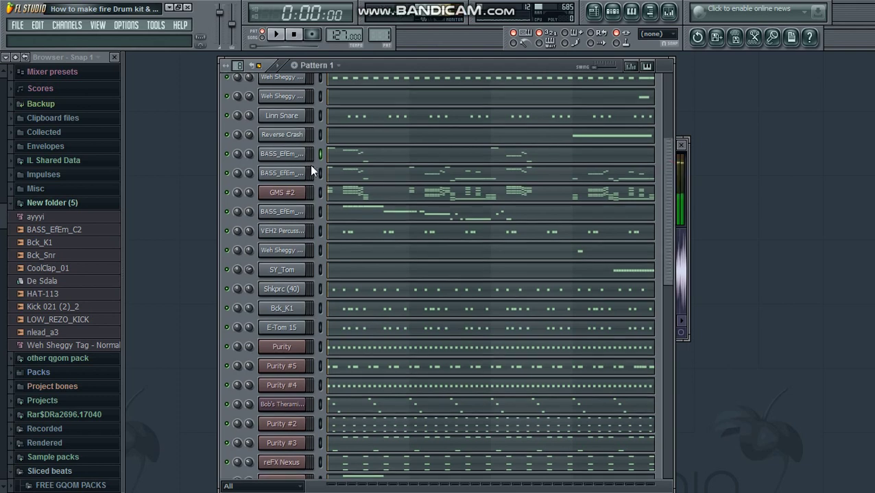
scroll(310, 164, down, 2)
click(279, 131)
click(354, 139)
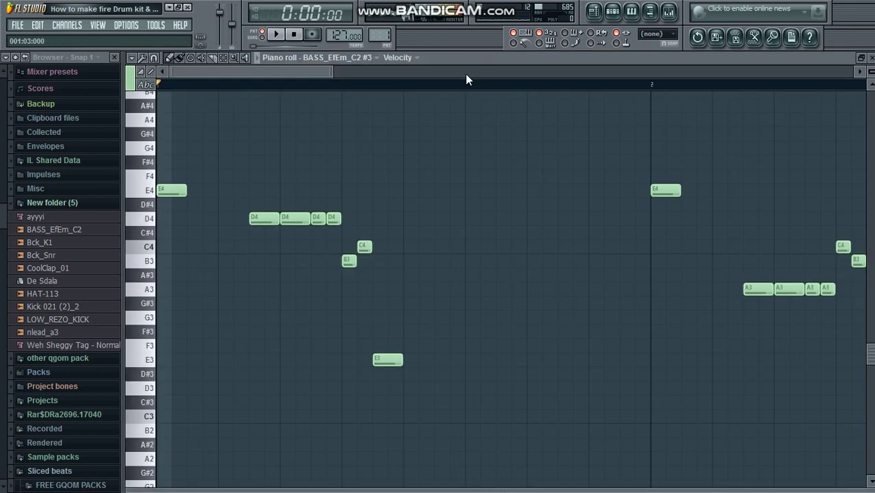
drag(464, 75, 716, 118)
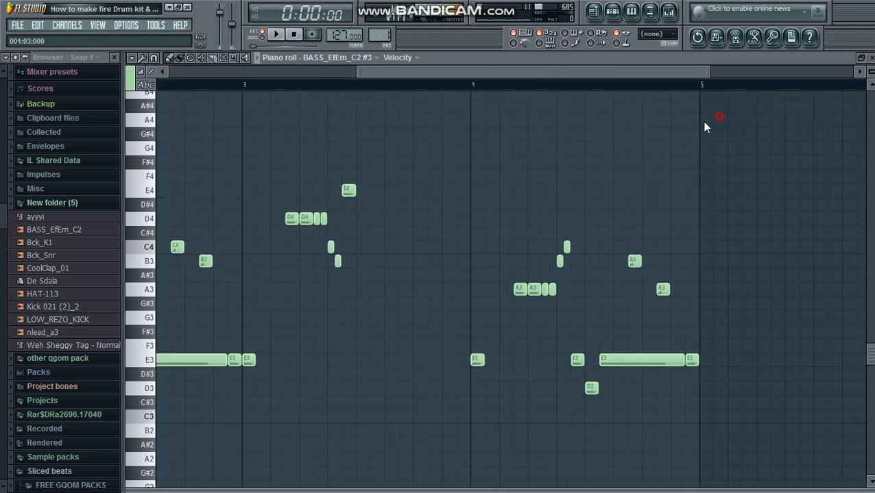
key(Escape)
- Check the BASS_EfEm_C2 #2 channel and view the preset loaded in the Purity channel's plugin
click(278, 120)
scroll(278, 120, down, 1)
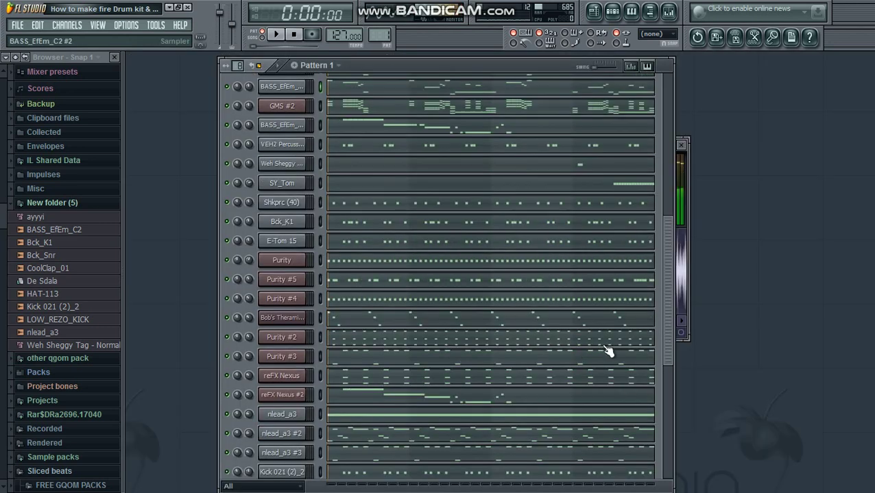
key(Escape)
click(261, 267)
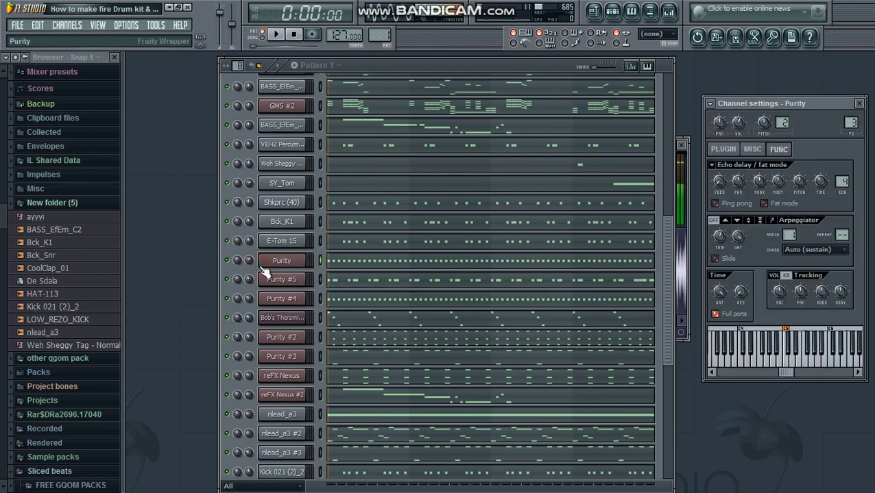
click(724, 149)
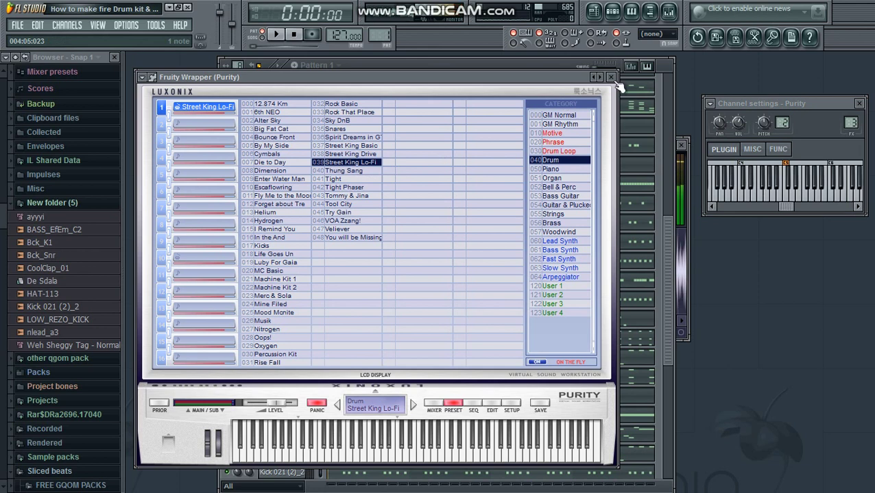
click(272, 260)
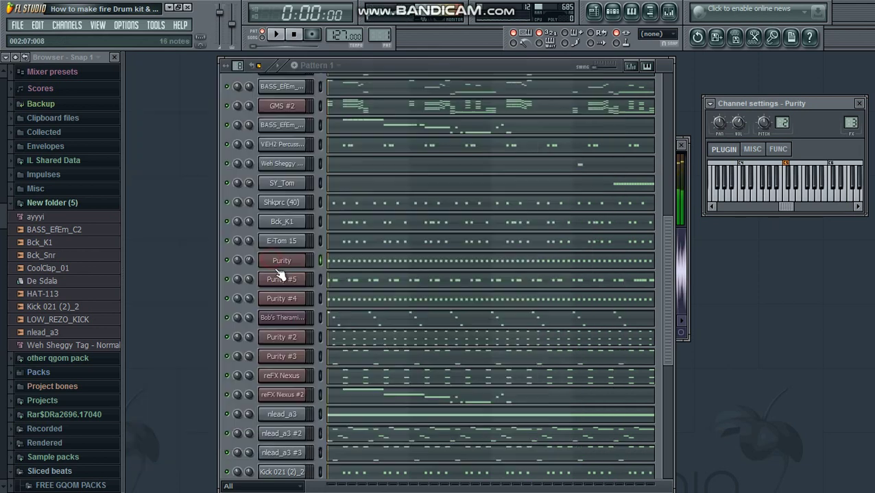
- View the presets loaded in the Purity #5 and Purity #4 plugins
click(279, 283)
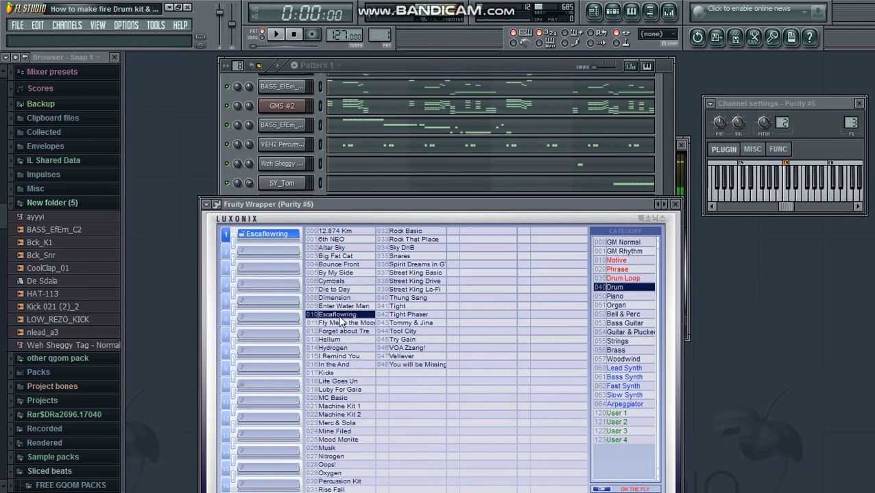
click(675, 204)
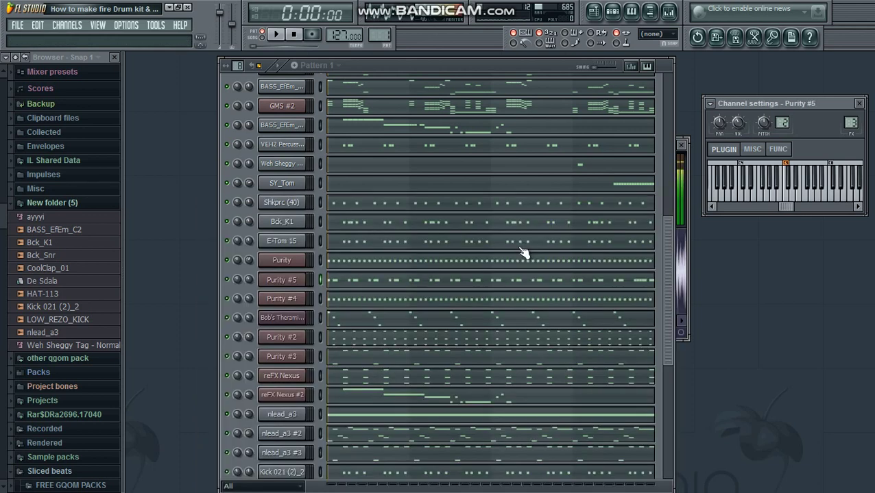
click(291, 300)
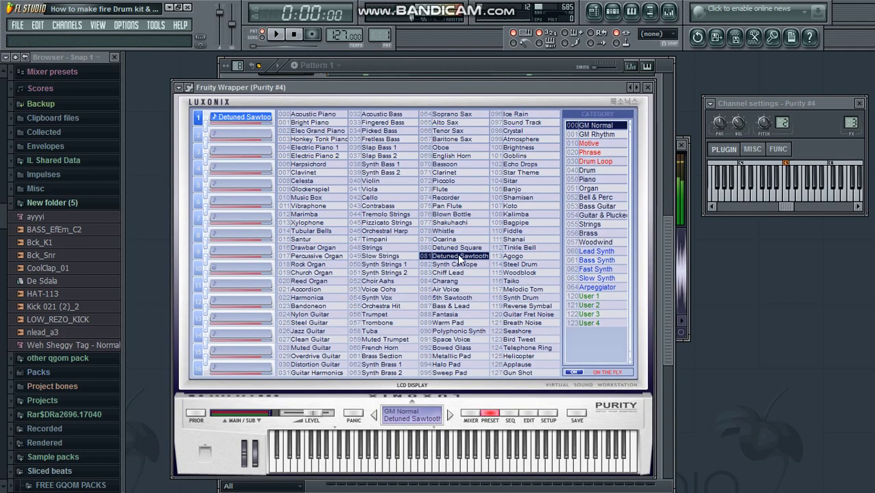
- Close the Purity #4 plugin and view the Harmless settings of the Bob's Theramin channel
click(646, 87)
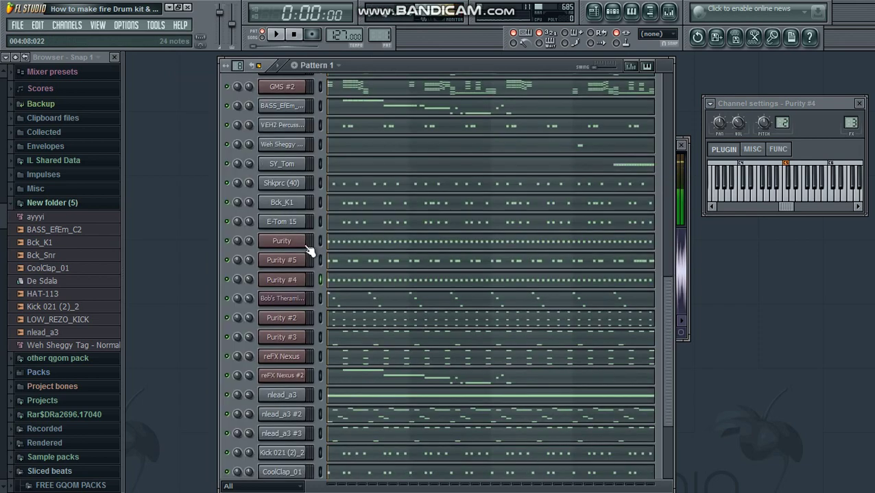
scroll(295, 240, down, 2)
click(281, 225)
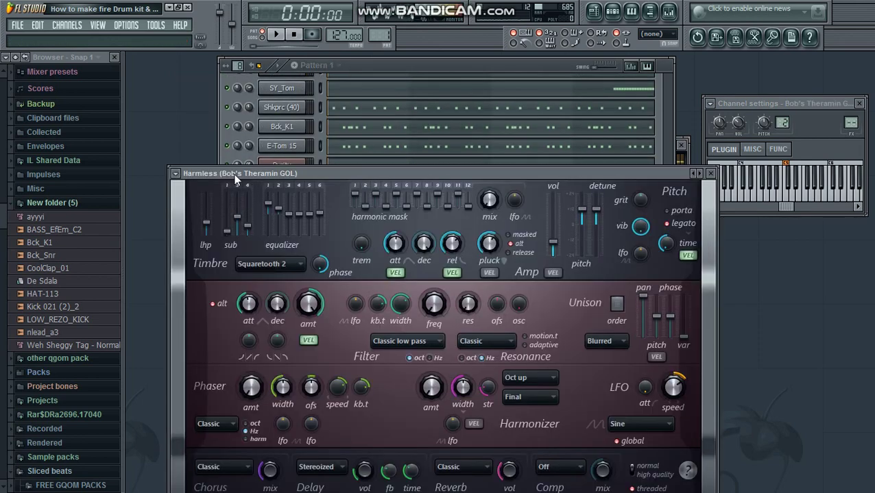
click(711, 173)
scroll(617, 336, down, 2)
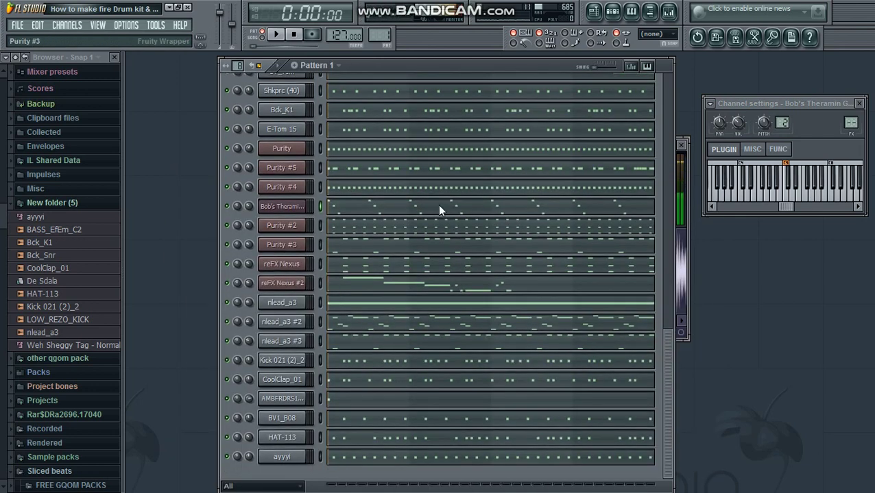
- View the presets loaded in the Purity #2 and Purity #3 plugins, including the preset list for Purity #3
click(281, 225)
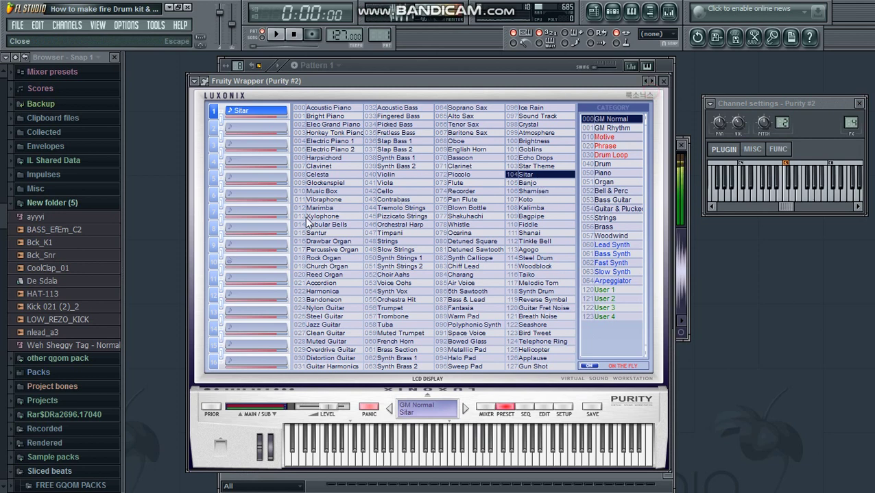
key(Escape)
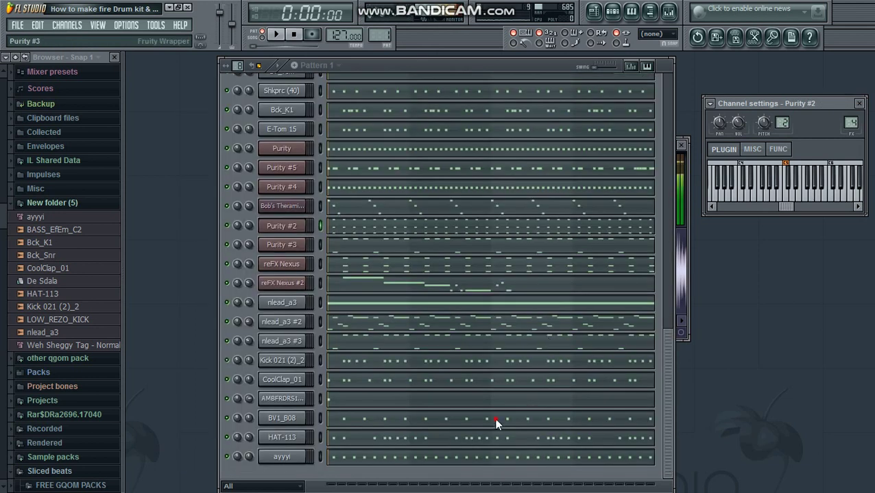
click(281, 244)
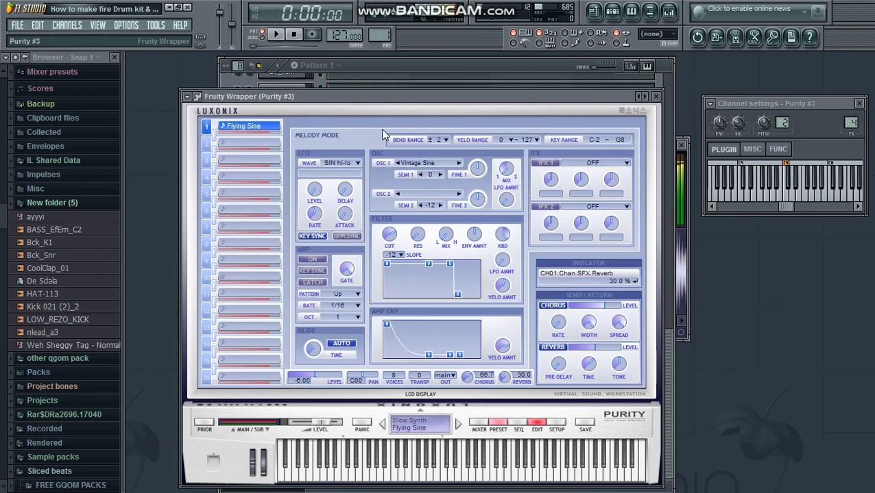
click(383, 130)
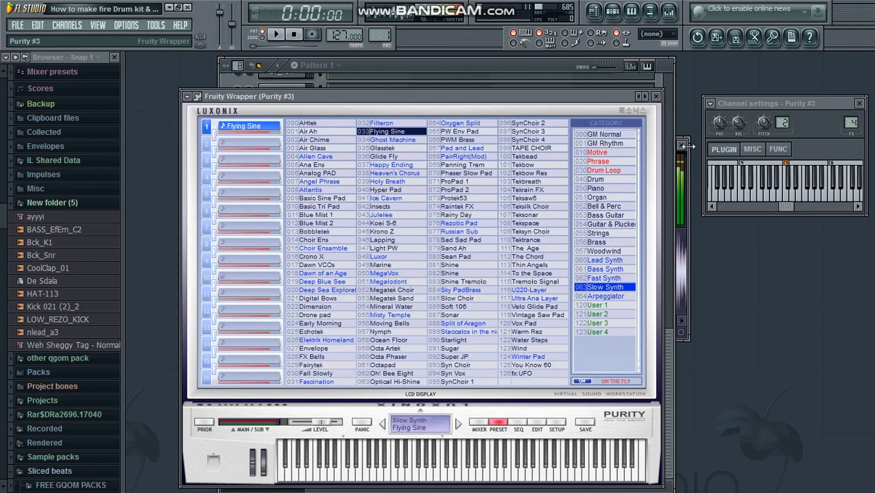
key(Escape)
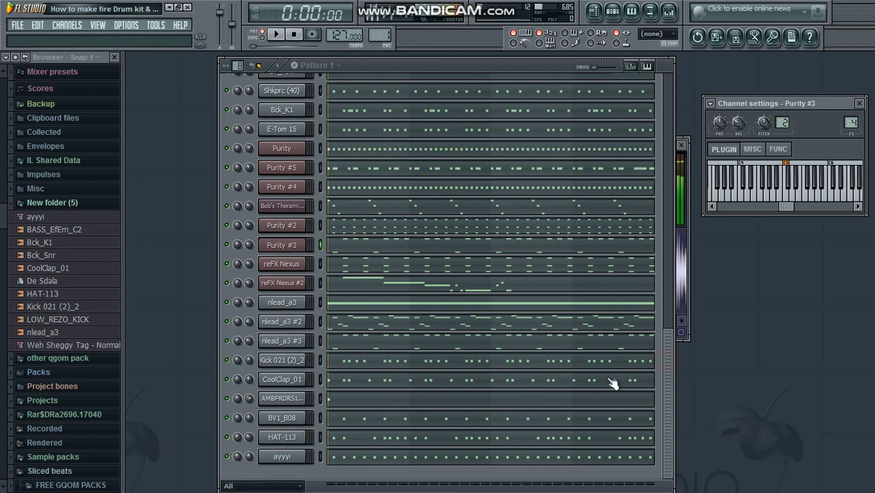
key(Escape)
key(Escape)
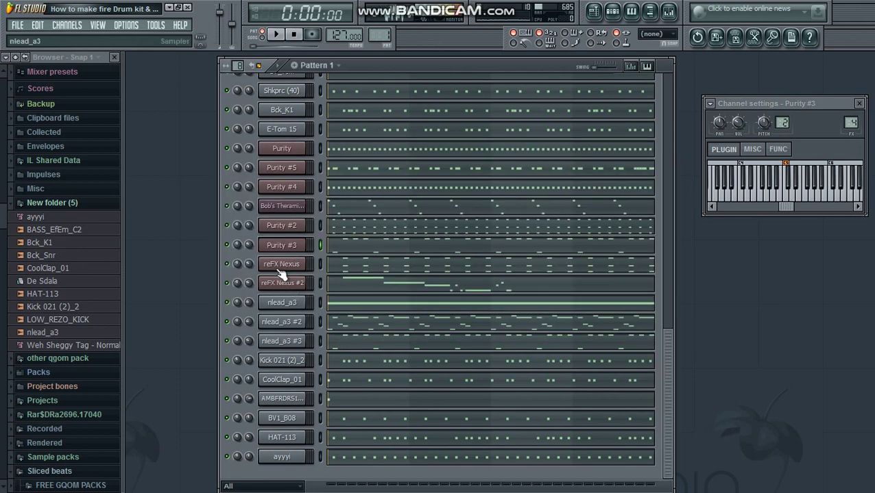
- View the presets loaded in the reFX Nexus and reFX Nexus #2 plugins
click(279, 268)
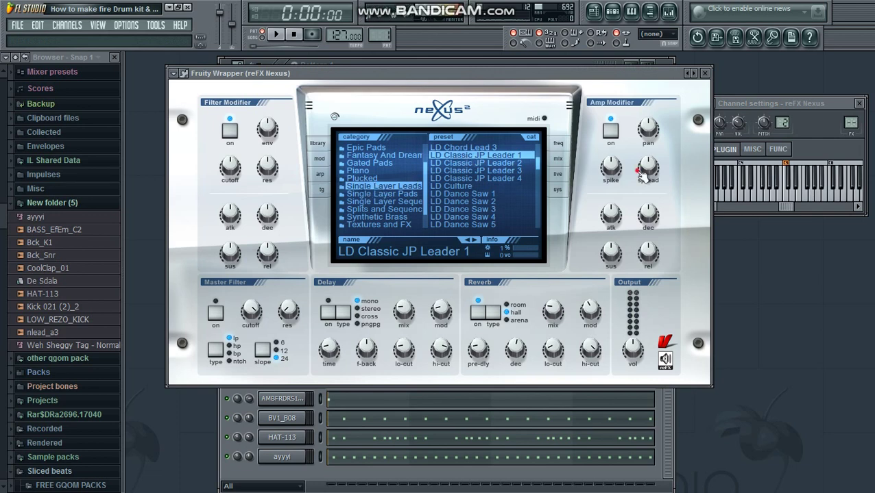
key(Escape)
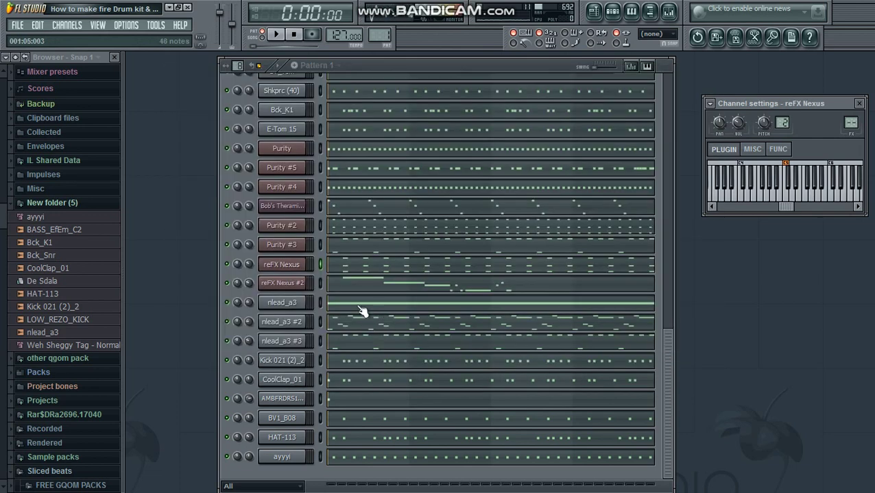
click(283, 287)
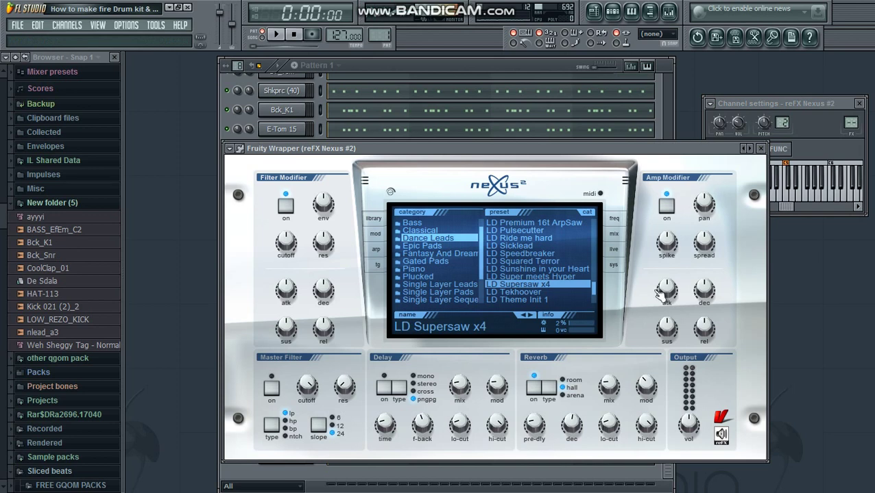
key(Escape)
click(282, 289)
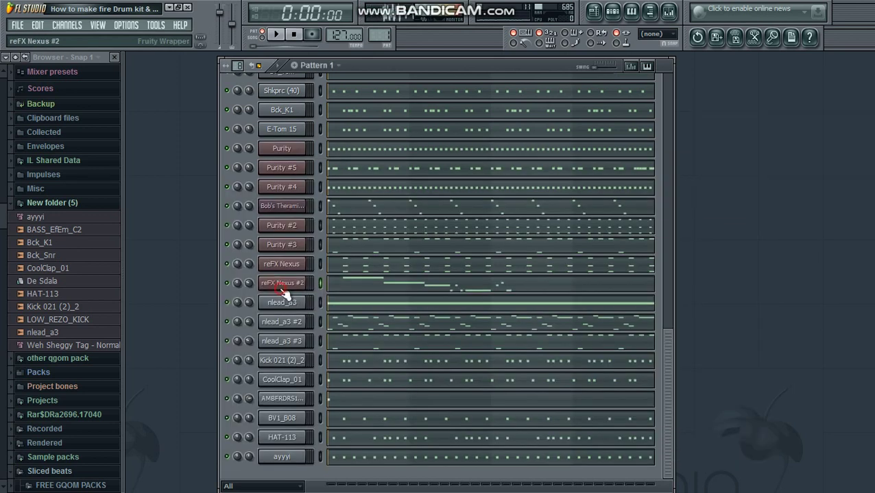
- Review the nlead_a3 channel's note pattern in the piano roll and close it
click(396, 306)
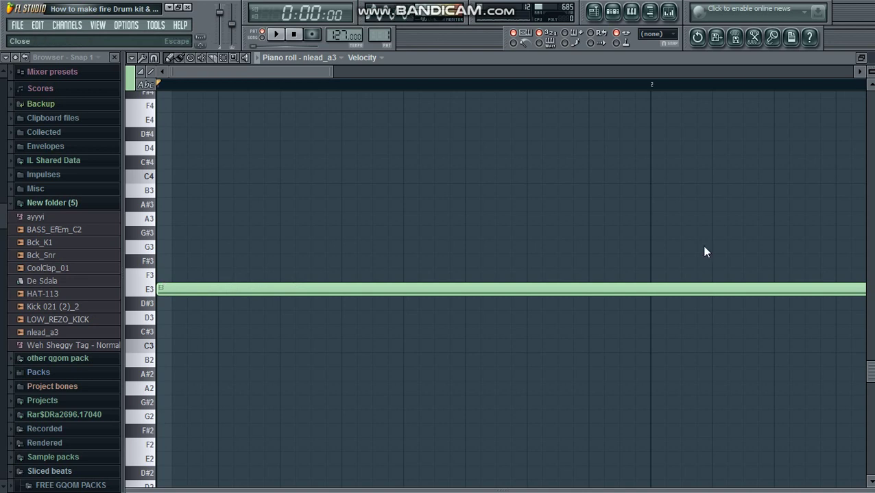
key(Escape)
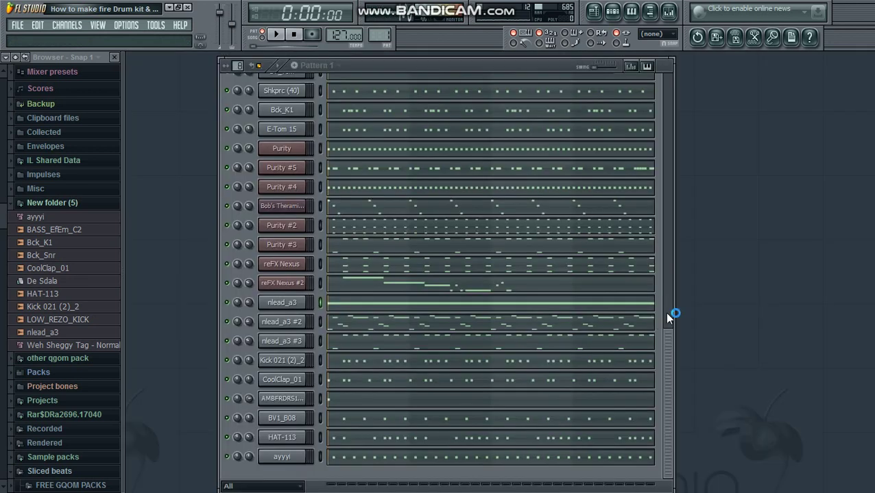
click(666, 350)
- Check the nlead_a3 #2 sampler settings and review its melody across all four bars in the piano roll
click(299, 322)
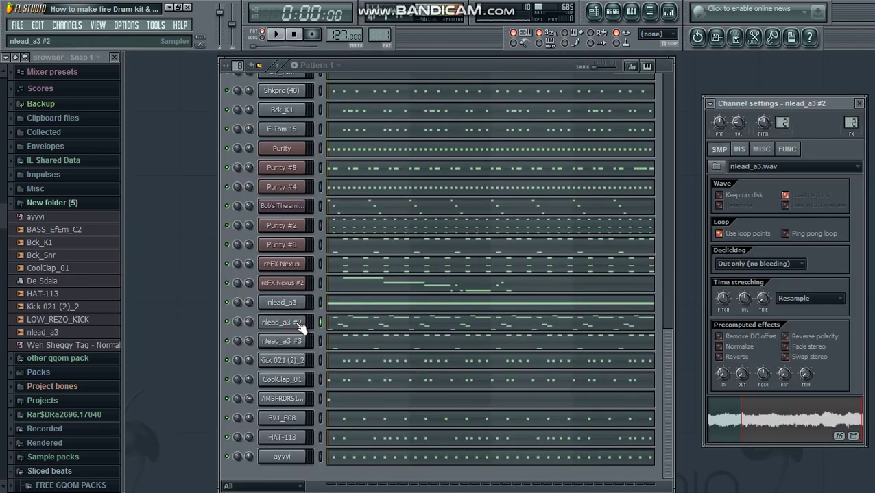
click(339, 323)
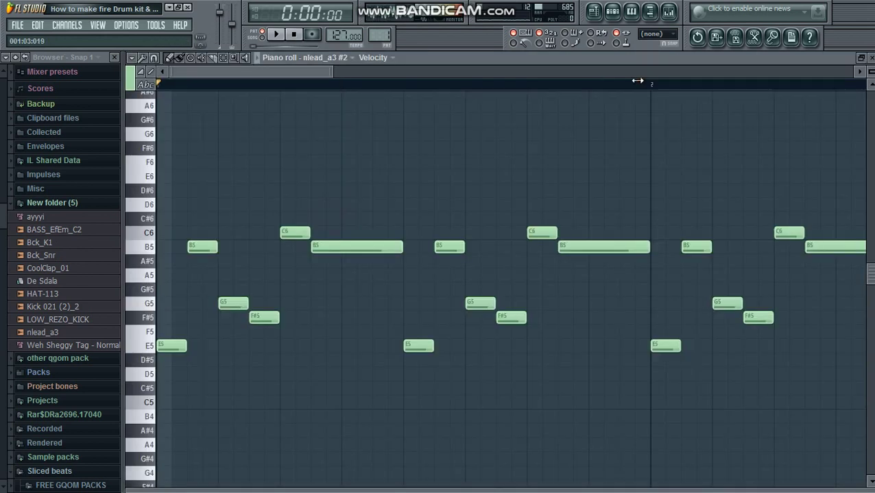
drag(870, 71, 869, 93)
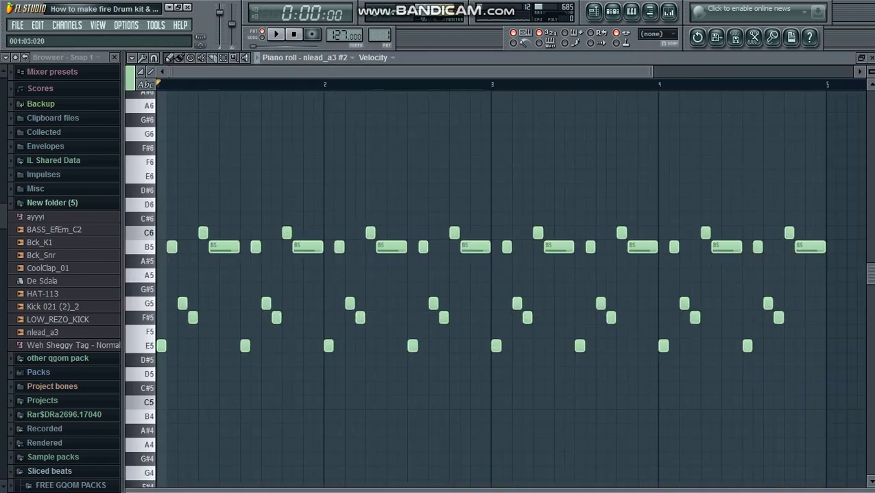
click(870, 57)
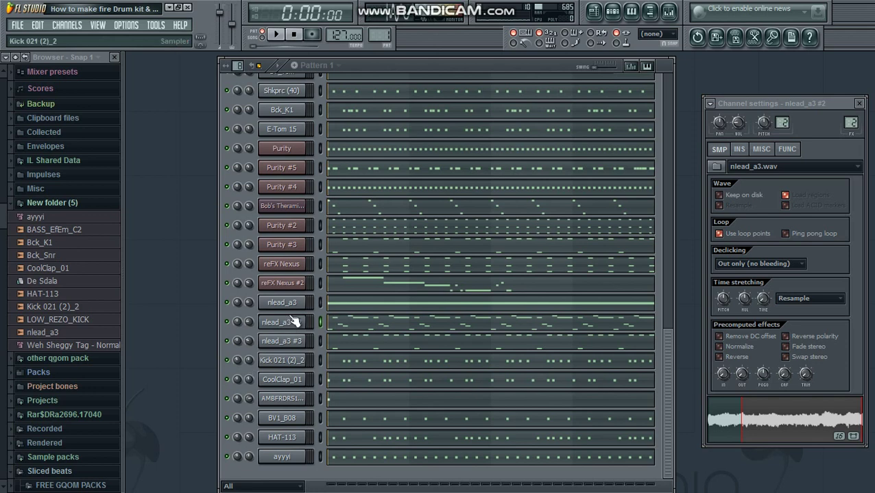
- Check the nlead_a3 #3 channel and review its note pattern in the piano roll
click(291, 341)
click(356, 338)
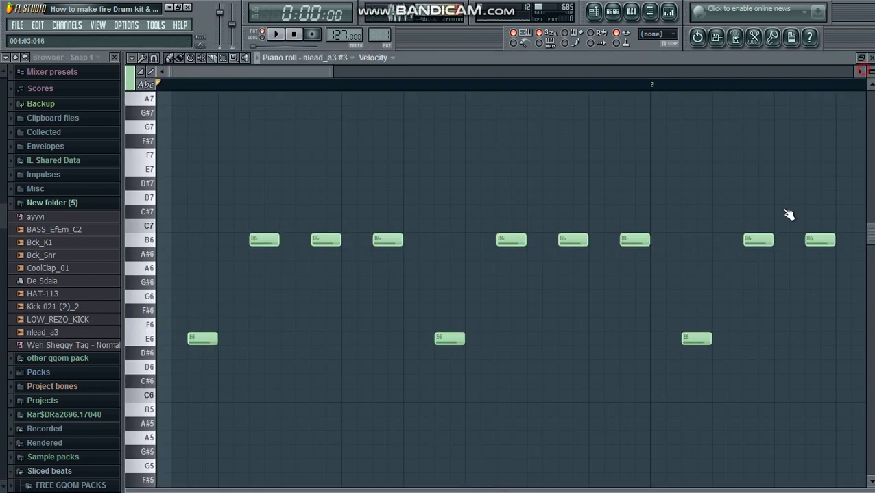
key(F7)
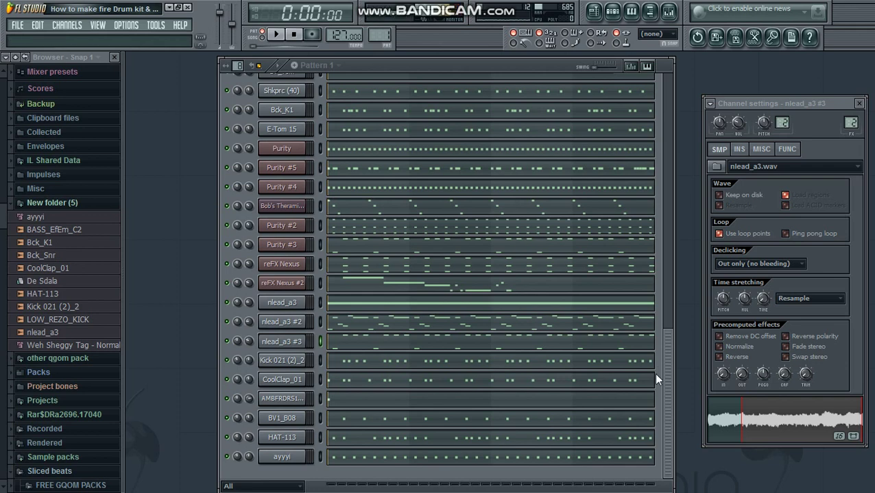
- Check the Kick 021 (2)_2 channel and examine the master recording's waveform through to its end in Edison
click(270, 362)
click(270, 362)
click(756, 39)
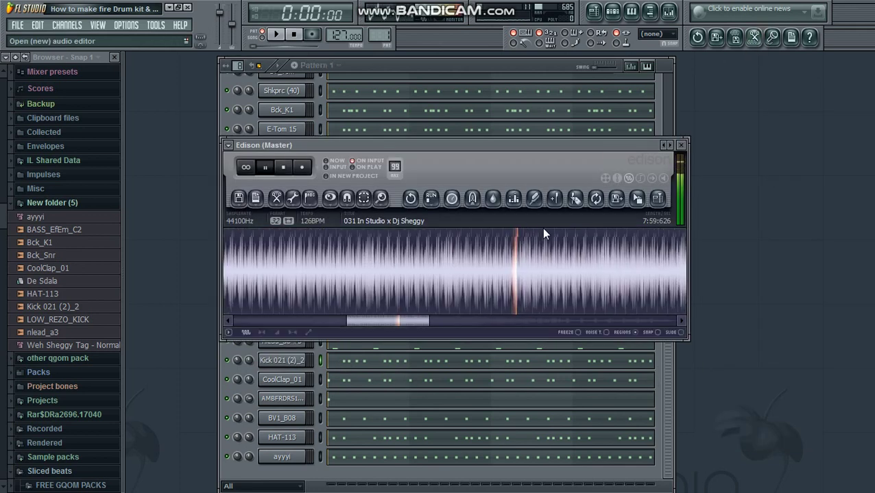
drag(426, 319, 679, 314)
drag(378, 318, 409, 321)
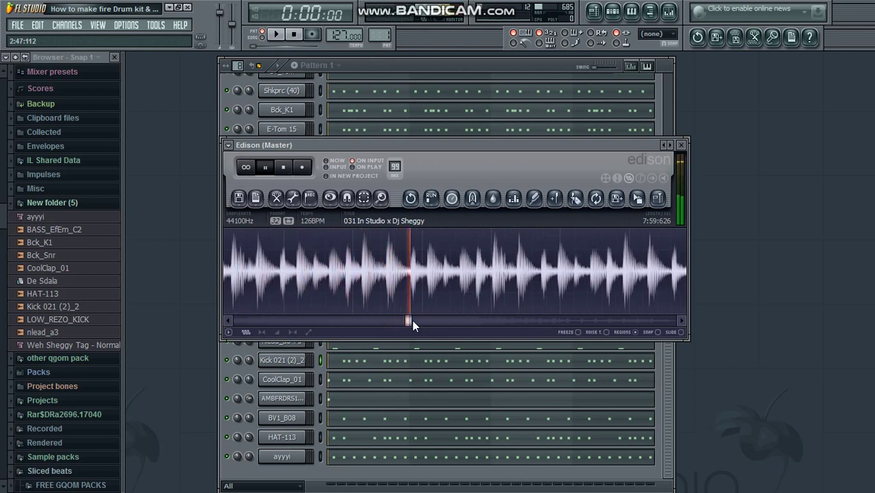
scroll(541, 310, down, 5)
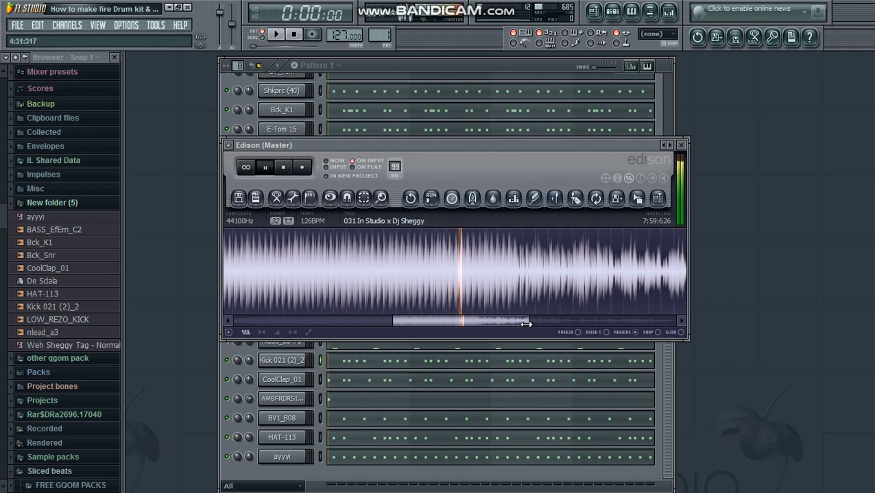
drag(630, 320, 689, 326)
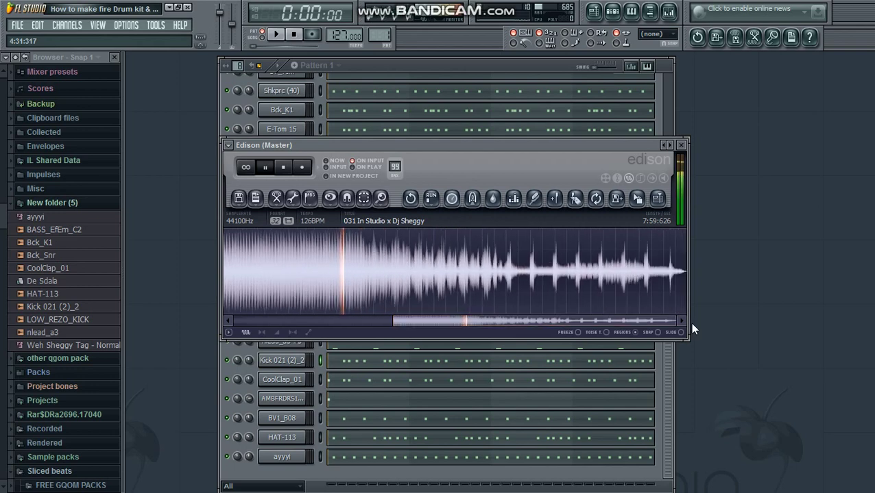
- Review the master track's effects in the mixer and view its Soundgoodizer settings
click(668, 11)
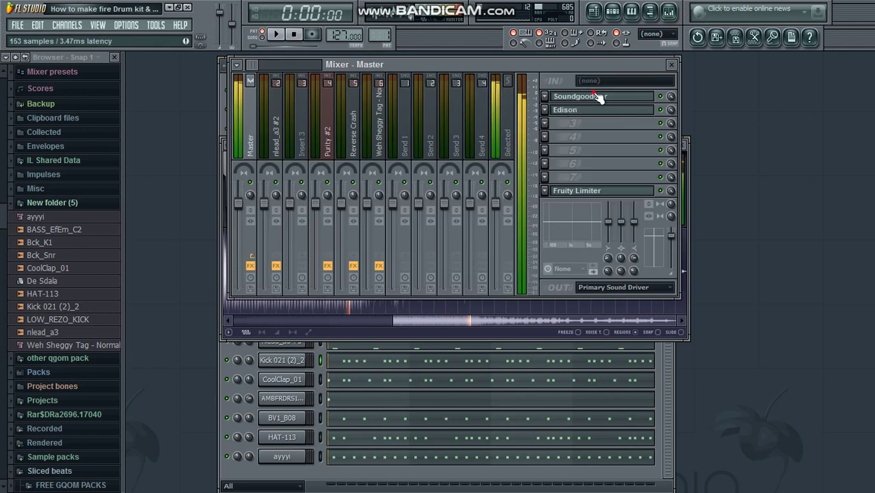
click(598, 98)
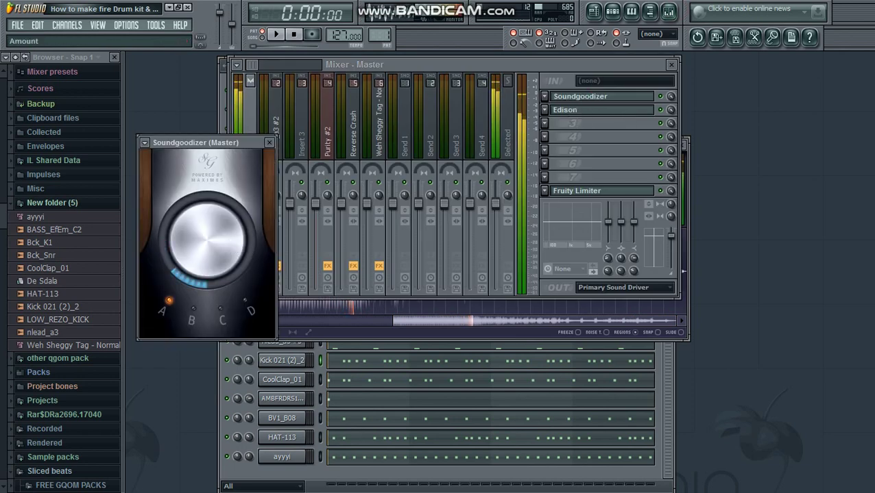
click(270, 143)
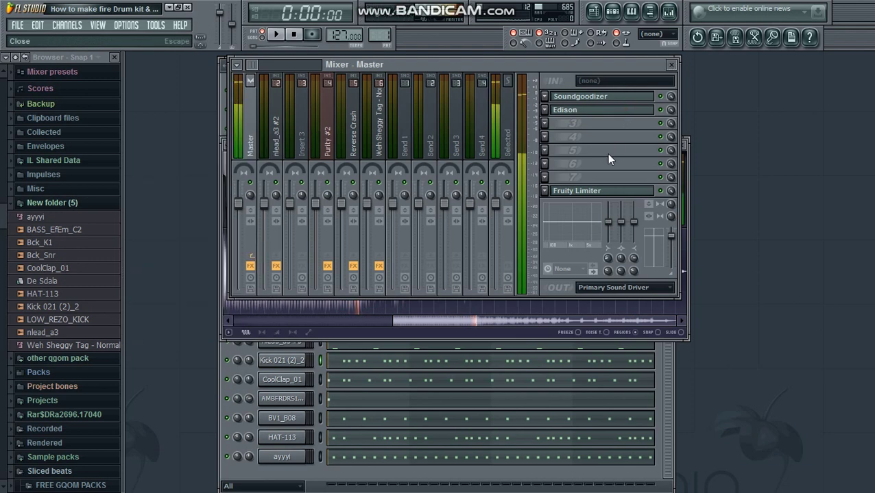
- Reopen Edison from the master track's effects and follow playback through the later part of the recording
click(581, 111)
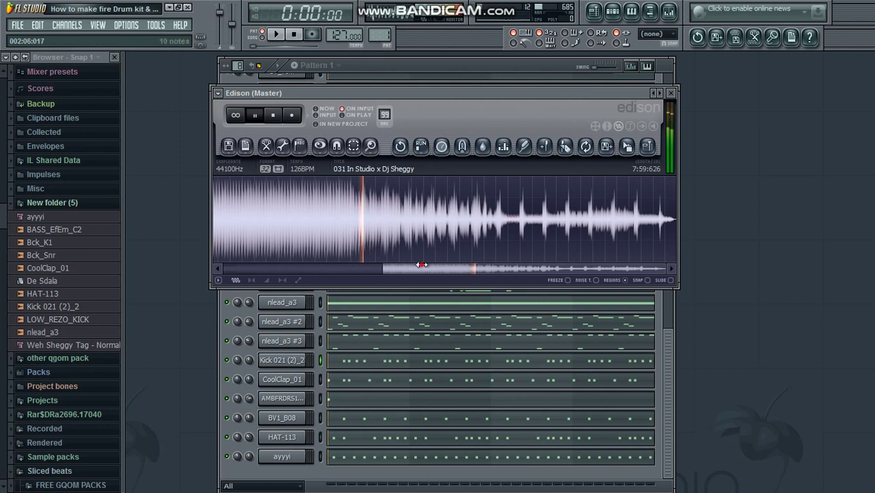
drag(421, 264, 458, 270)
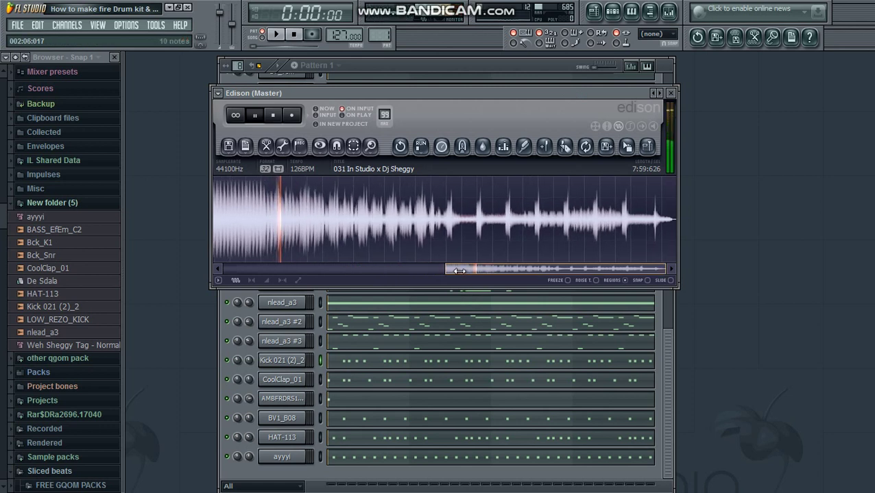
scroll(459, 272, up, 1)
scroll(459, 272, down, 1)
scroll(459, 271, up, 1)
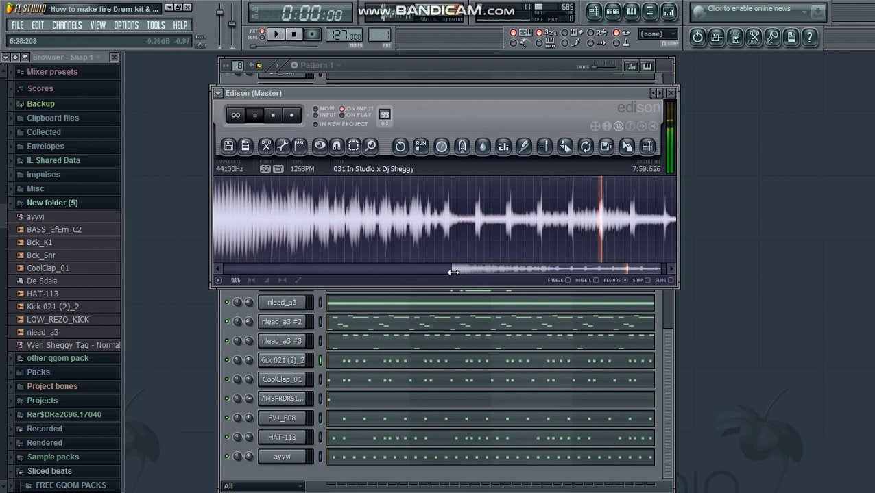
click(224, 264)
click(547, 264)
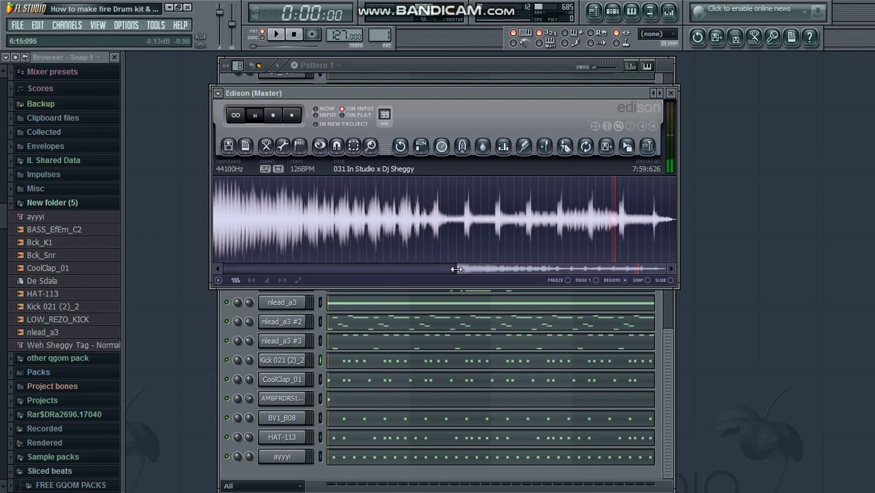
- Examine the recording's closing section in Edison, pause playback and close the editor
drag(456, 269, 629, 270)
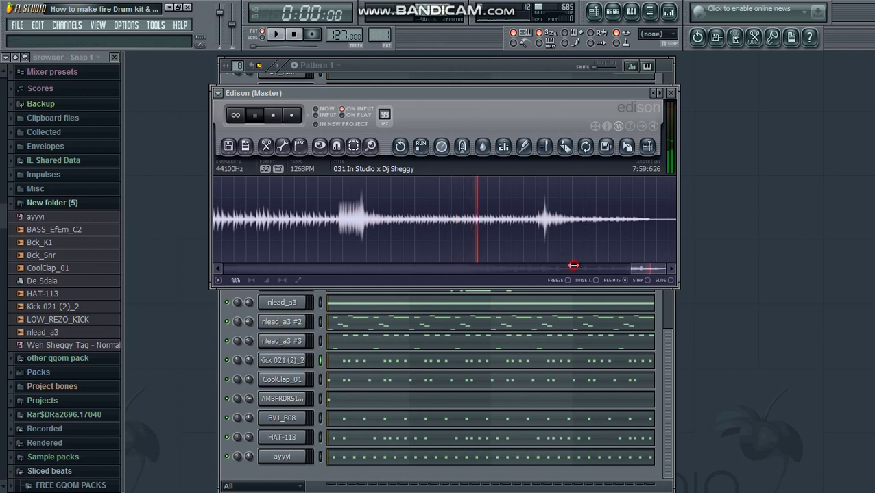
drag(573, 265, 572, 266)
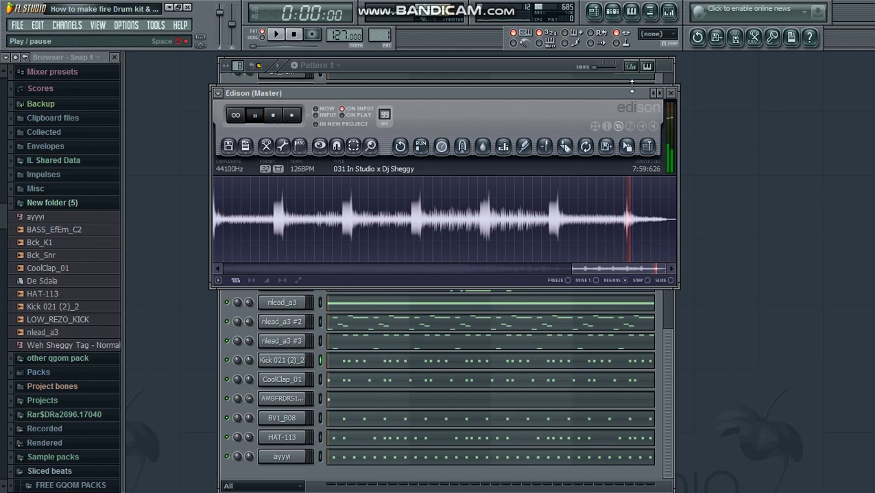
click(260, 117)
click(670, 94)
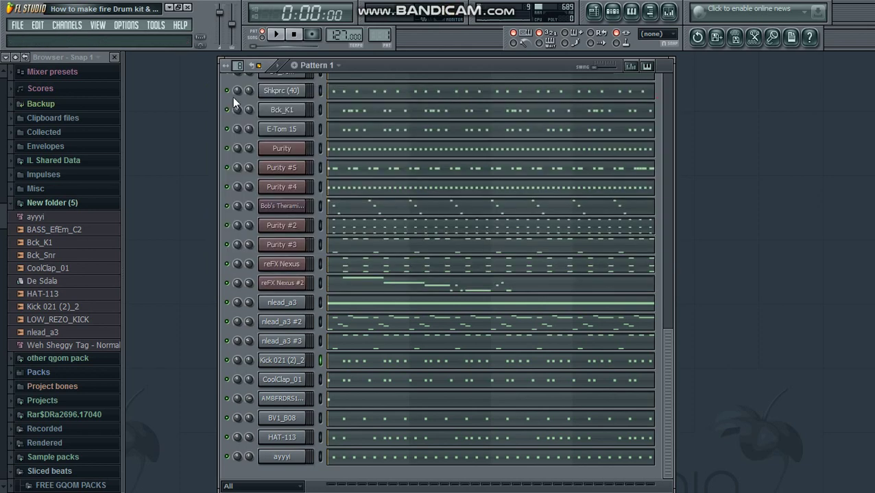
- Play Pattern 1 with most channels muted and audition the LOW_REZO, infamous-boiz, Purity, nlead_a3 and Shkprc (40) channels
scroll(232, 97, up, 5)
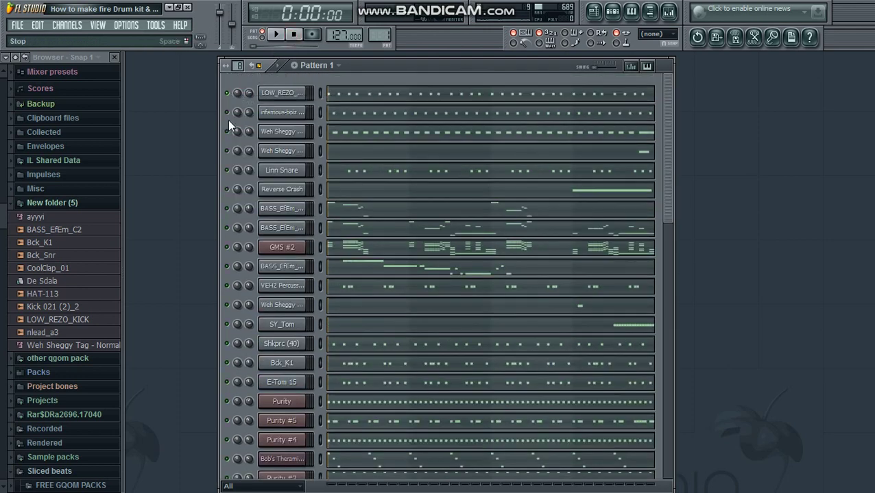
click(273, 35)
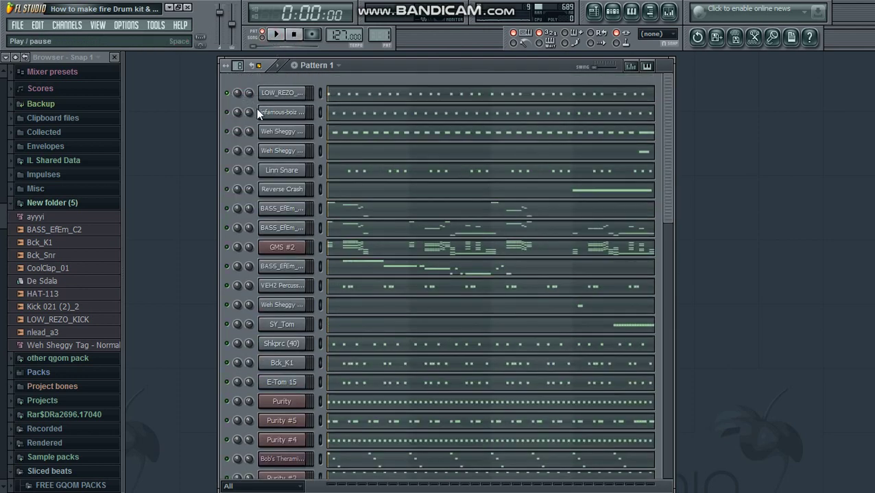
click(227, 132)
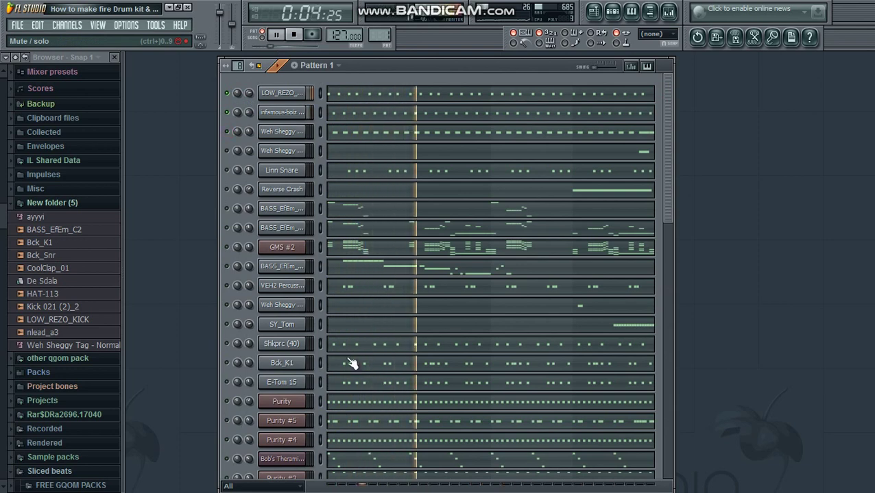
scroll(245, 339, down, 2)
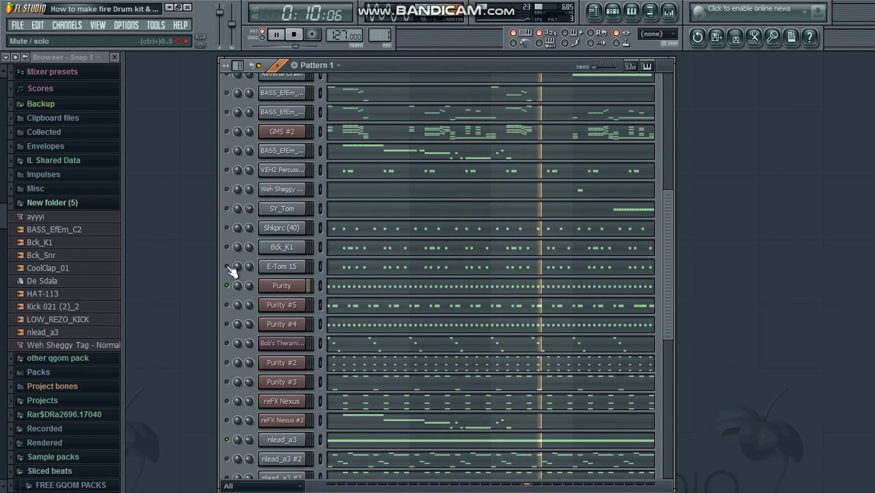
click(228, 229)
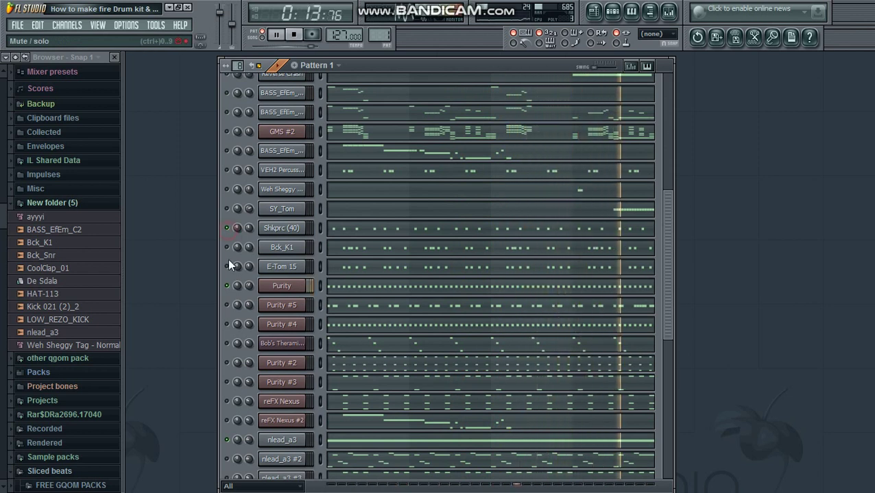
click(228, 286)
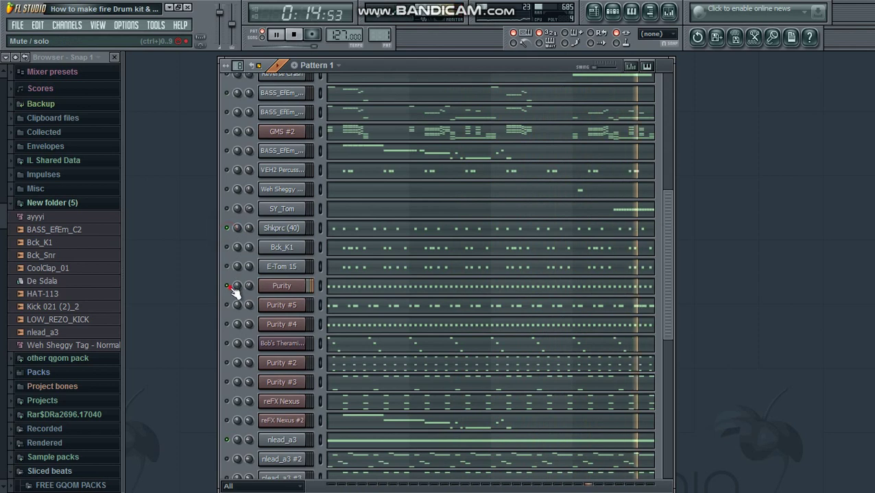
- Audition the infamous-boiz, two upper Weh Sheggy, Linn Snare and Reverse Crash channels in turn during playback
scroll(226, 113, up, 3)
right_click(225, 111)
click(228, 112)
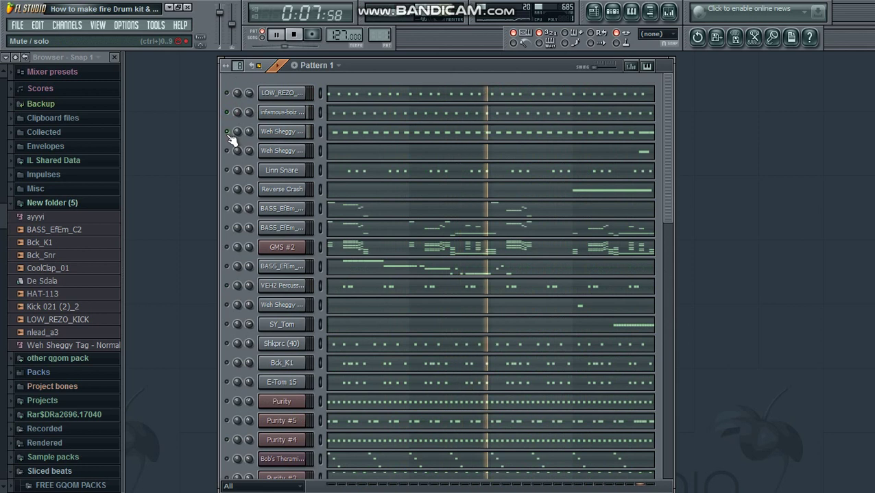
click(227, 131)
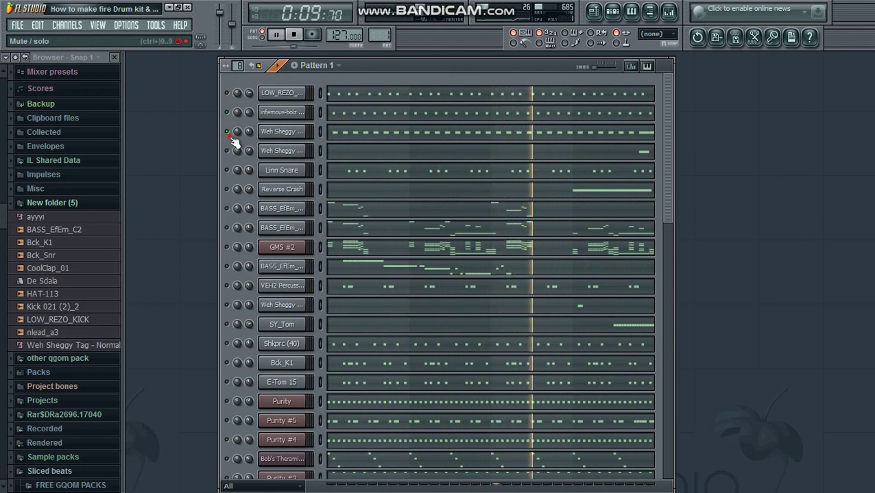
click(227, 151)
click(227, 170)
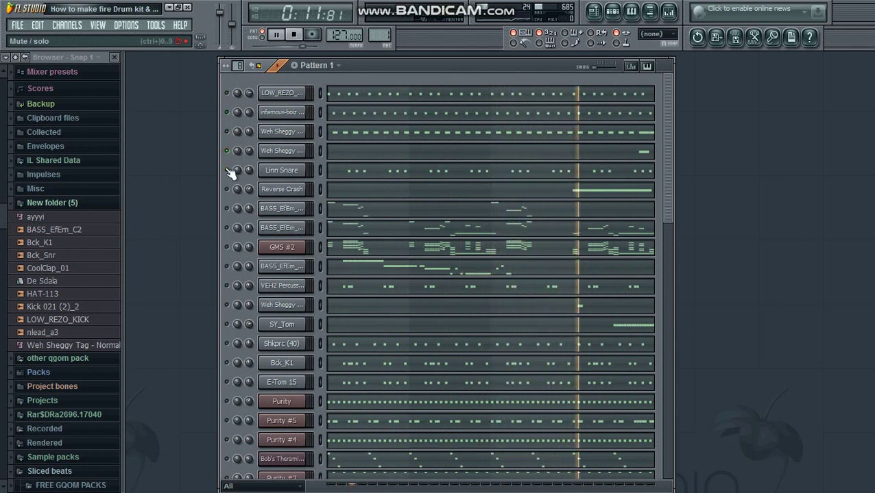
click(227, 189)
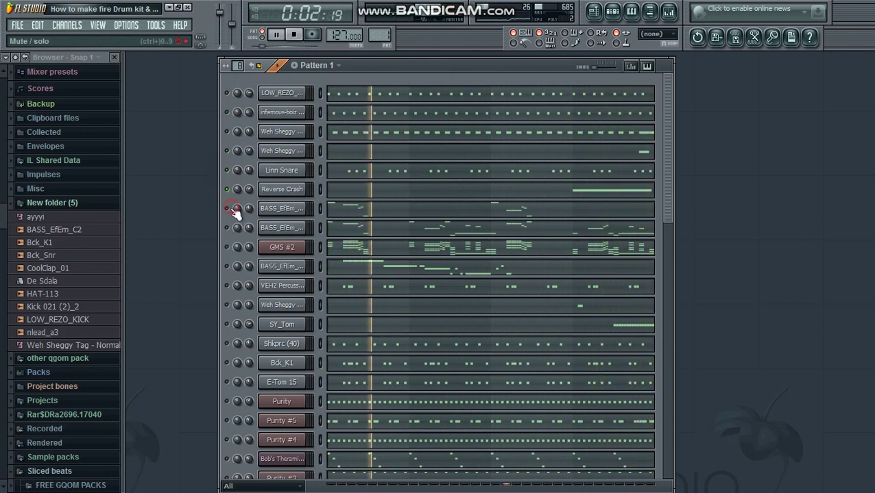
- Restart the pattern as needed and audition the three BASS_EfEm channels one after another
key(space)
key(space)
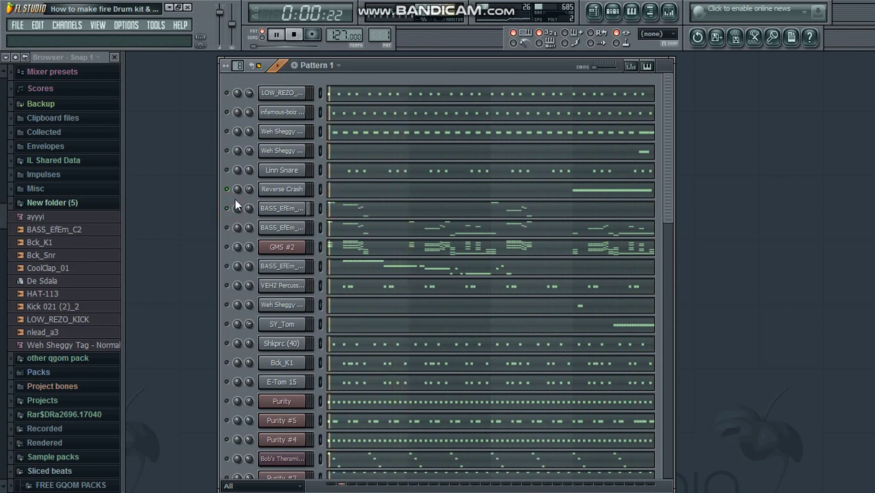
click(226, 208)
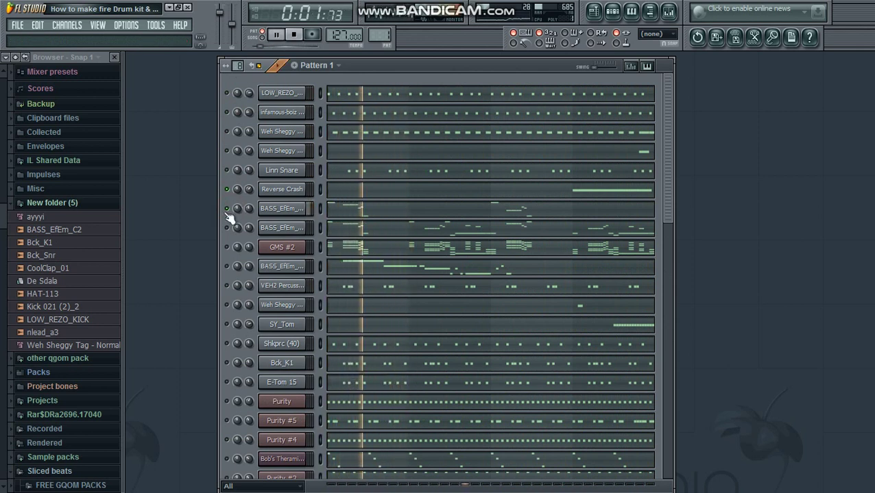
click(227, 227)
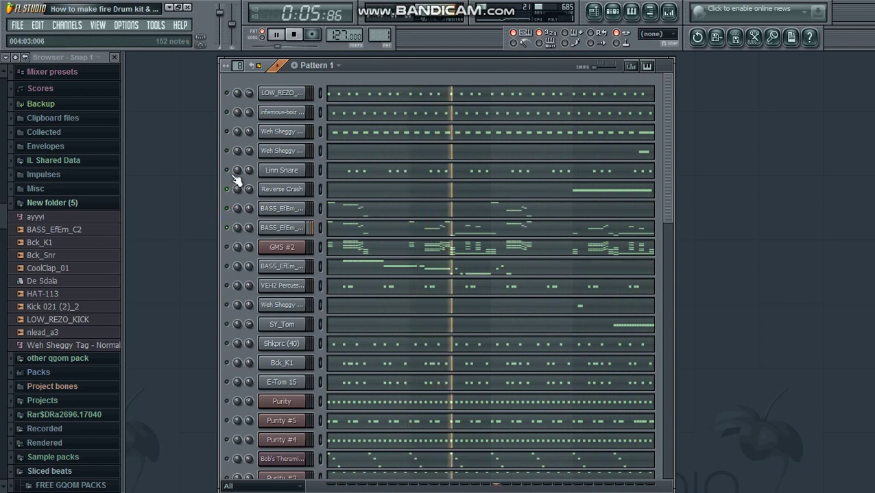
scroll(234, 180, down, 3)
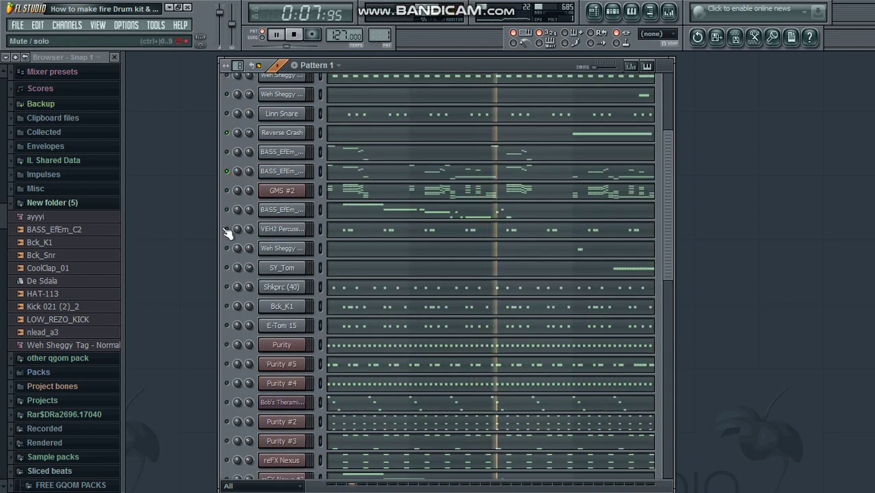
click(227, 210)
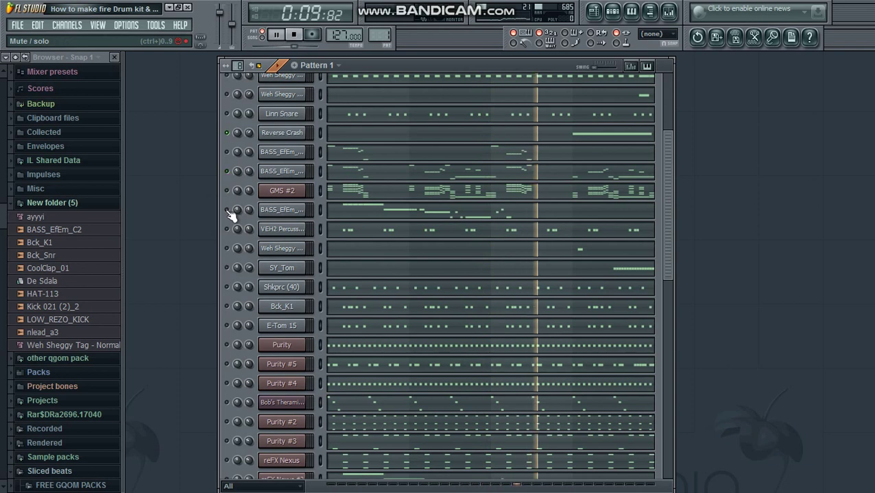
key(space)
key(space)
- Audition the reFX Nexus #2, Bob's Theramin and nlead_a3 #2 channels during playback
click(665, 180)
drag(664, 180, 657, 345)
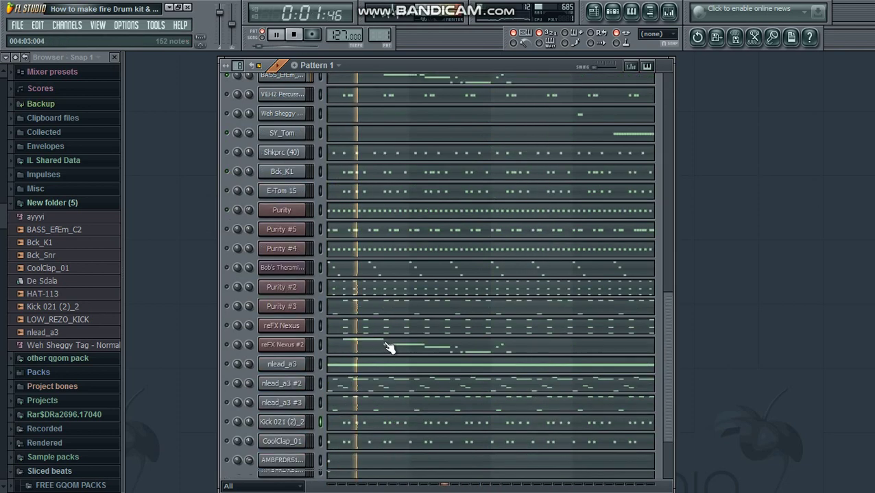
click(226, 317)
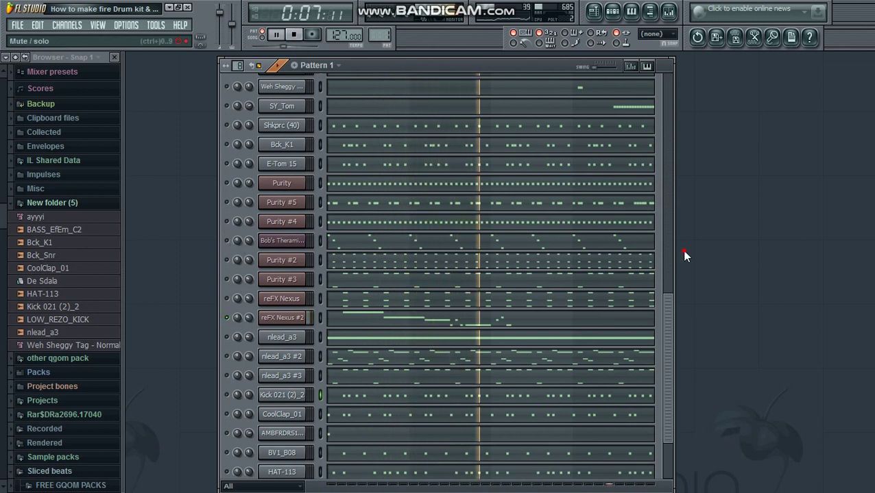
scroll(228, 180, up, 7)
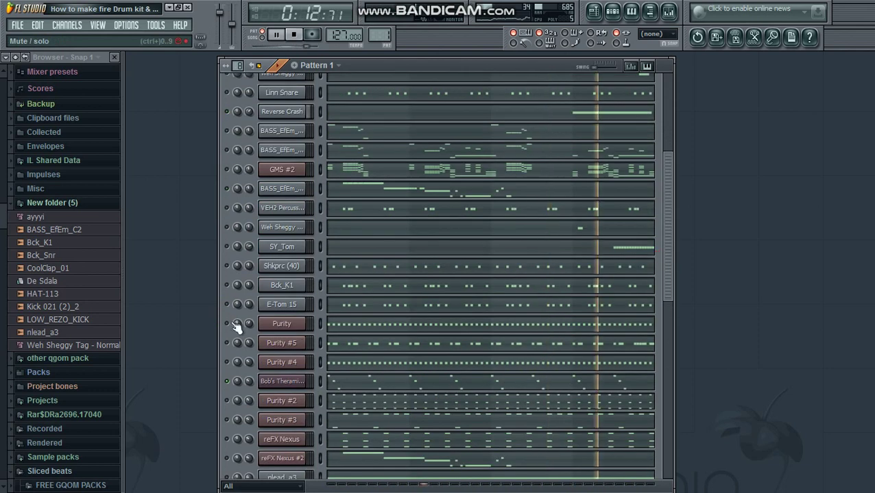
scroll(235, 322, down, 9)
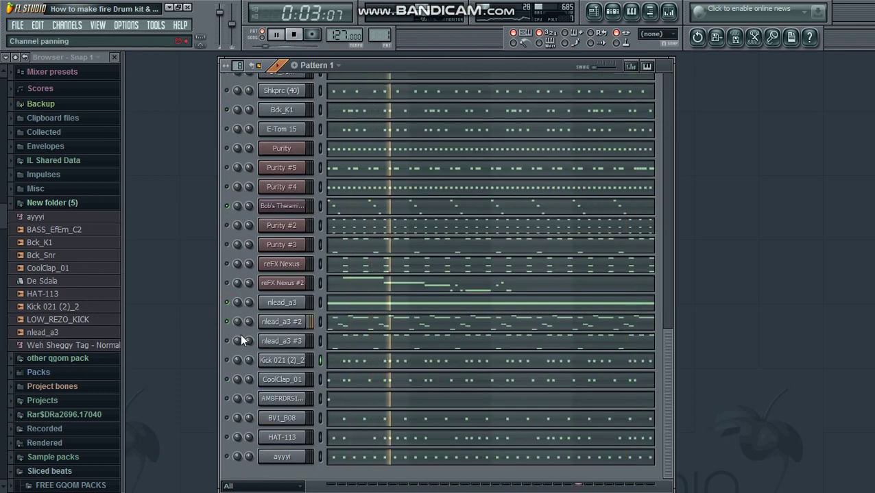
- Audition the Purity #3 channel, check its preset in the plugin window and close that window
click(229, 245)
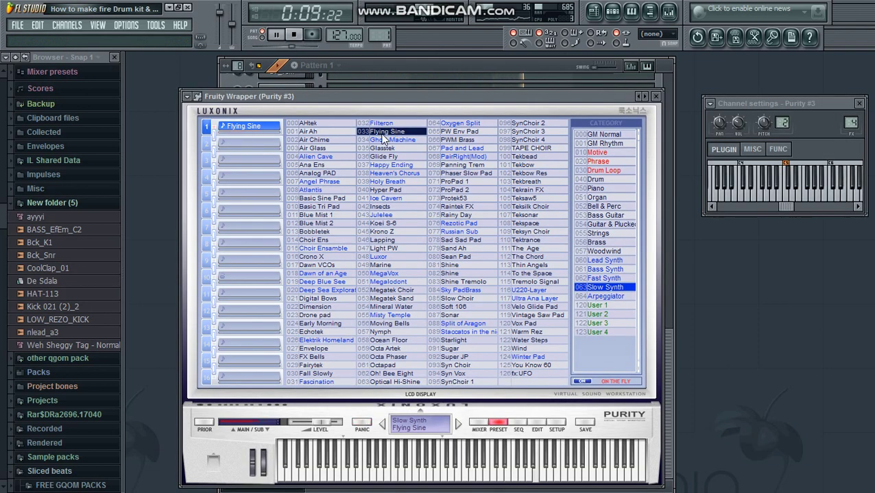
click(655, 96)
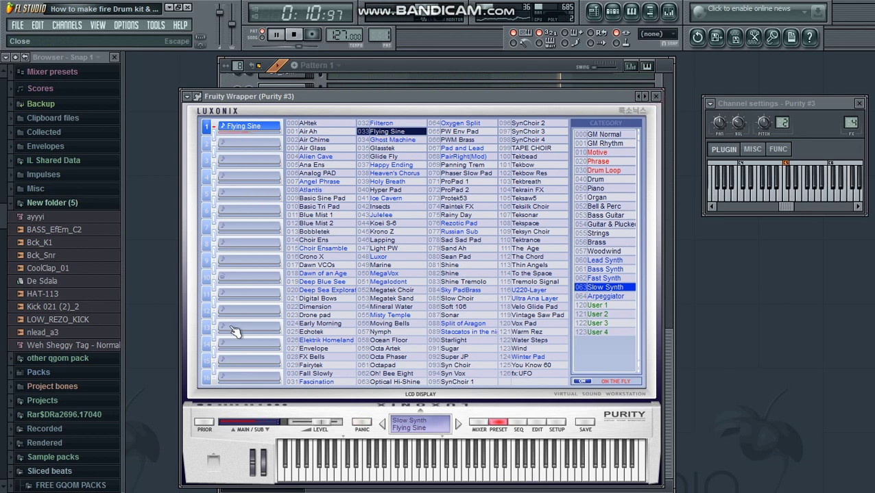
click(251, 245)
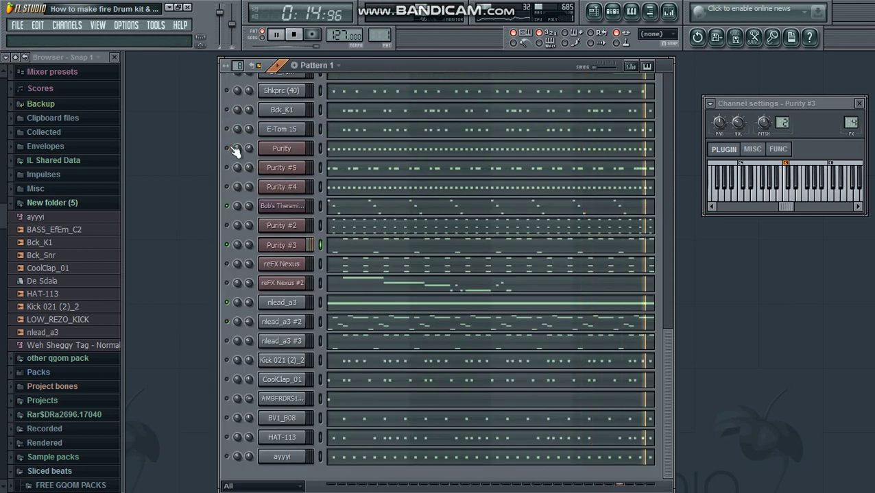
- Audition the Purity channel together with nlead_a3, mute all remaining channels and stop playback
click(228, 148)
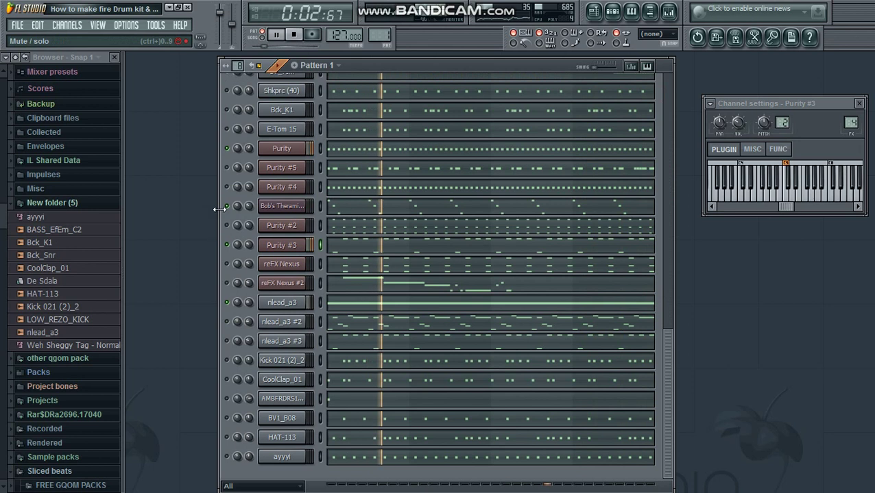
click(229, 302)
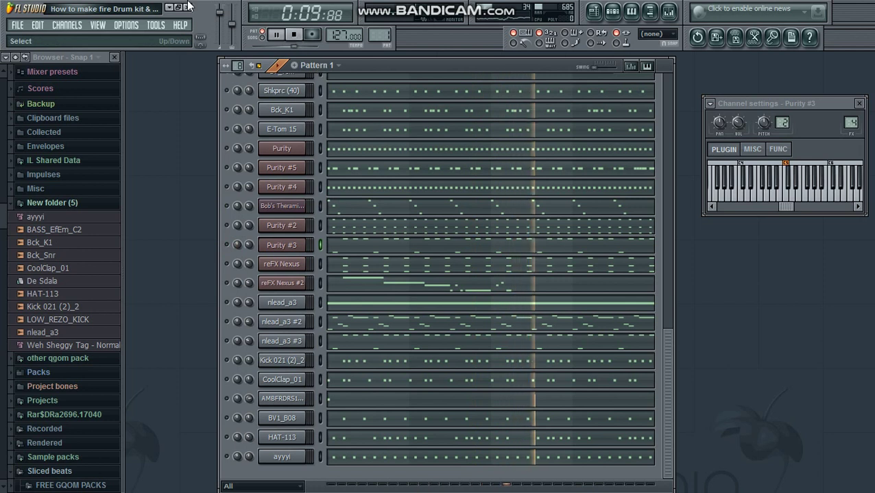
key(space)
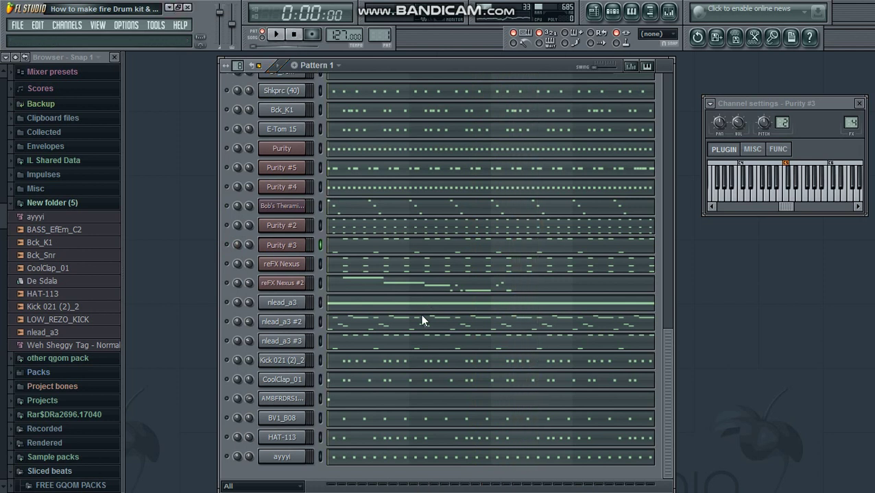